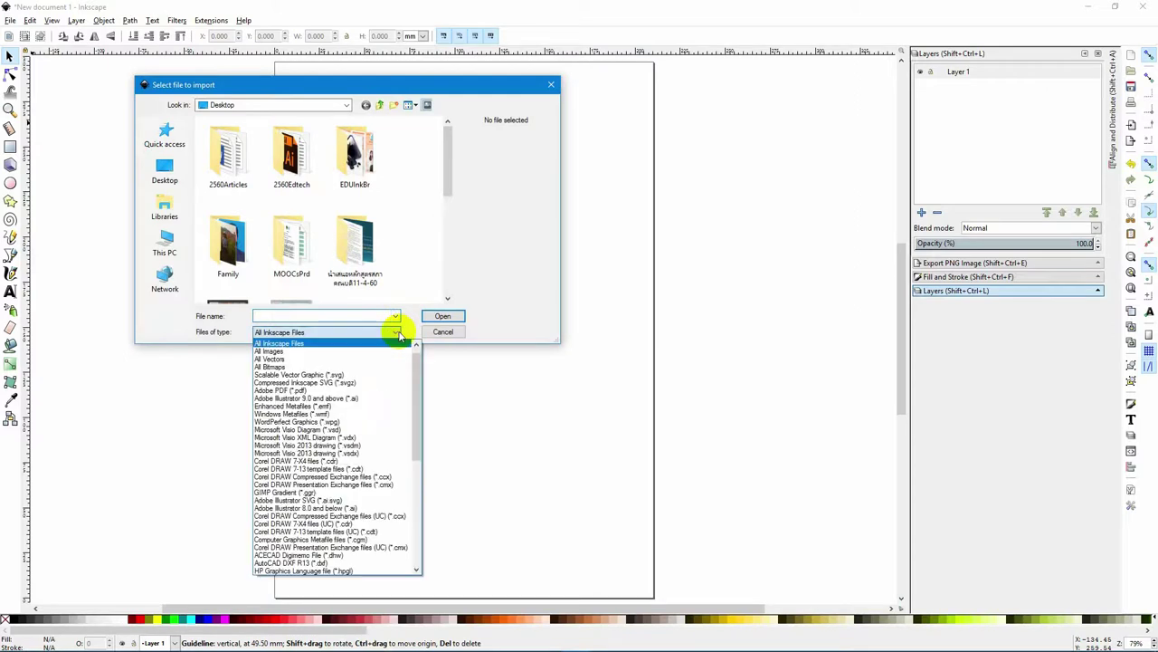
# Step: Import find_a_way.jpg from the Desktop as an embedded image with its DPI from file and automatic rendering mode
pyautogui.moveTo(416, 362)
pyautogui.mouseDown()
pyautogui.moveTo(416, 501)
pyautogui.moveTo(407, 414)
pyautogui.moveTo(417, 350)
pyautogui.mouseUp()
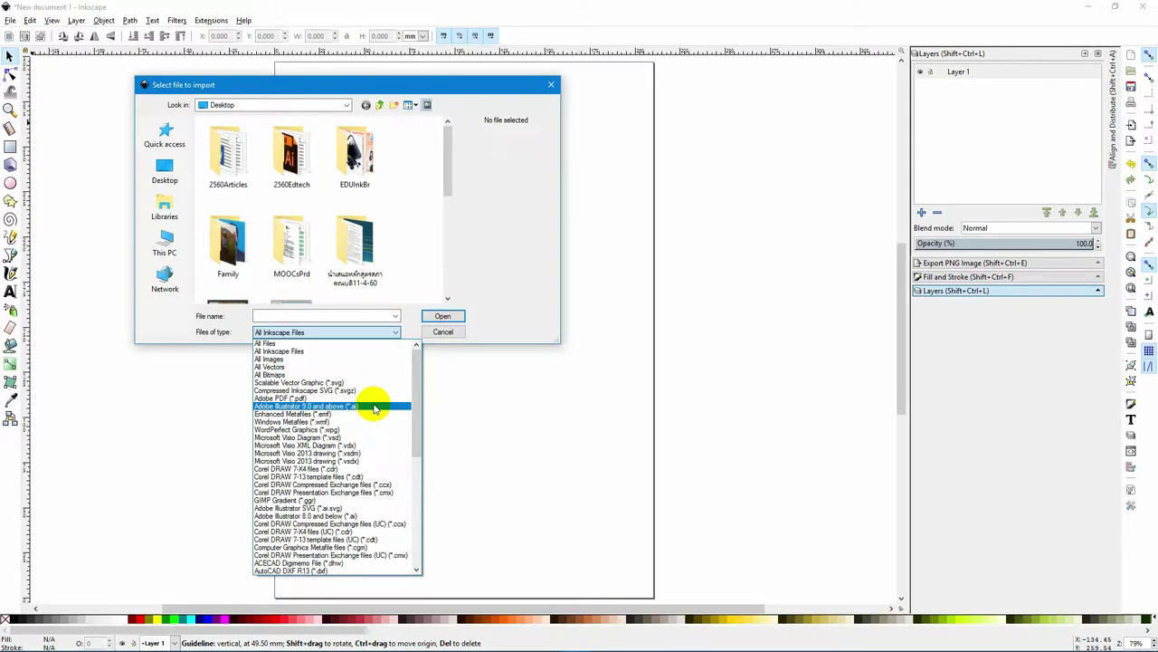
pyautogui.moveTo(421, 408); pyautogui.dragTo(421, 528)
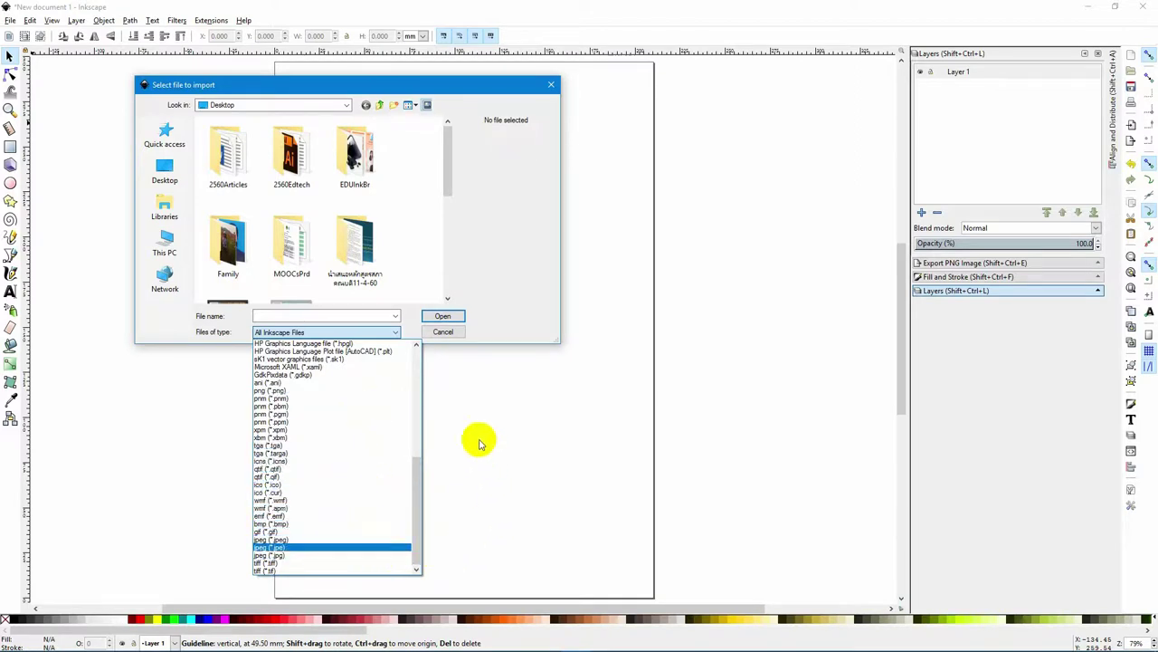
pyautogui.click(481, 238)
pyautogui.moveTo(450, 167); pyautogui.dragTo(450, 246)
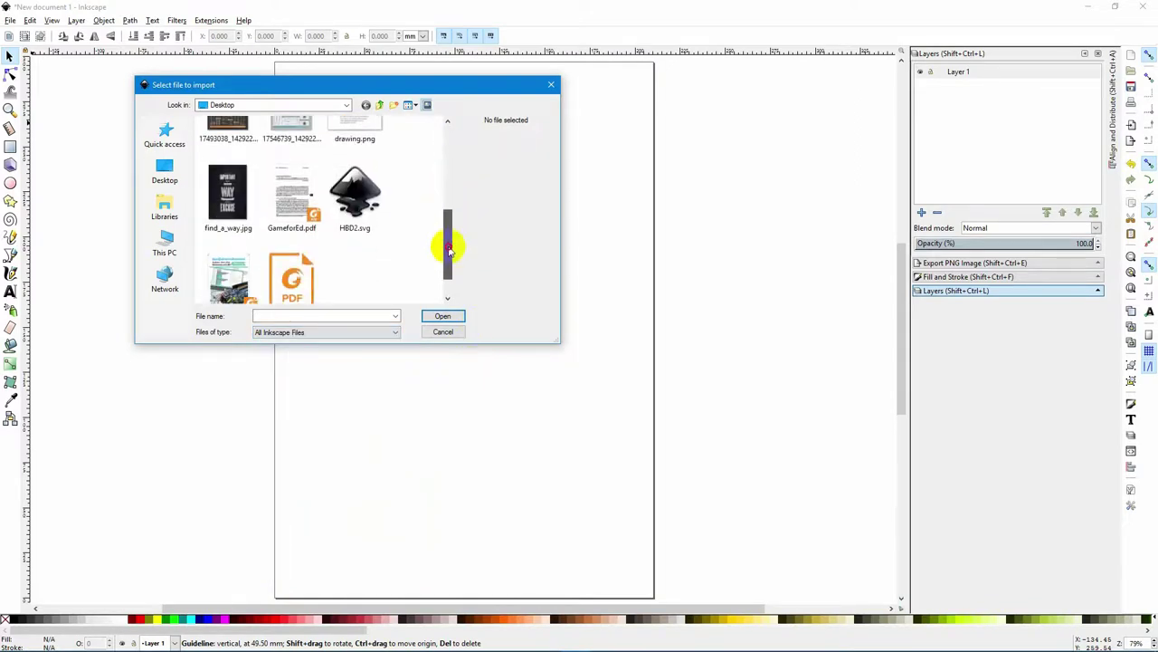
pyautogui.click(237, 190)
pyautogui.click(446, 318)
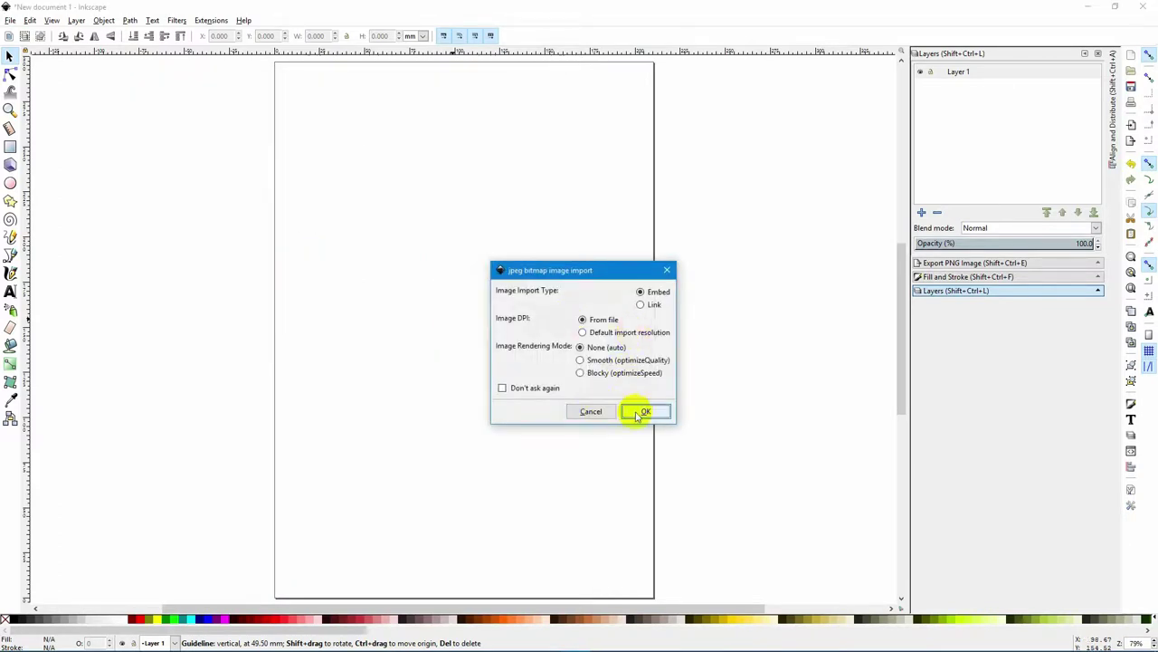
pyautogui.click(644, 412)
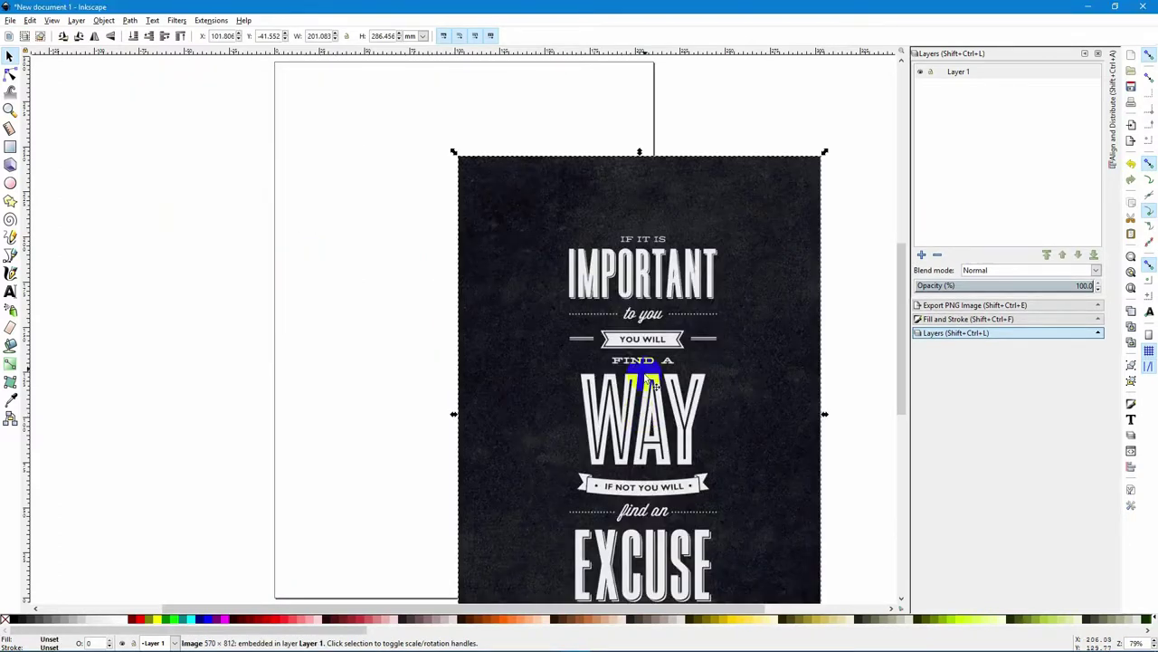
# Step: Move the poster image onto the page, shrink it to about 180 × 256 mm and centre it
pyautogui.moveTo(667, 414); pyautogui.dragTo(487, 332)
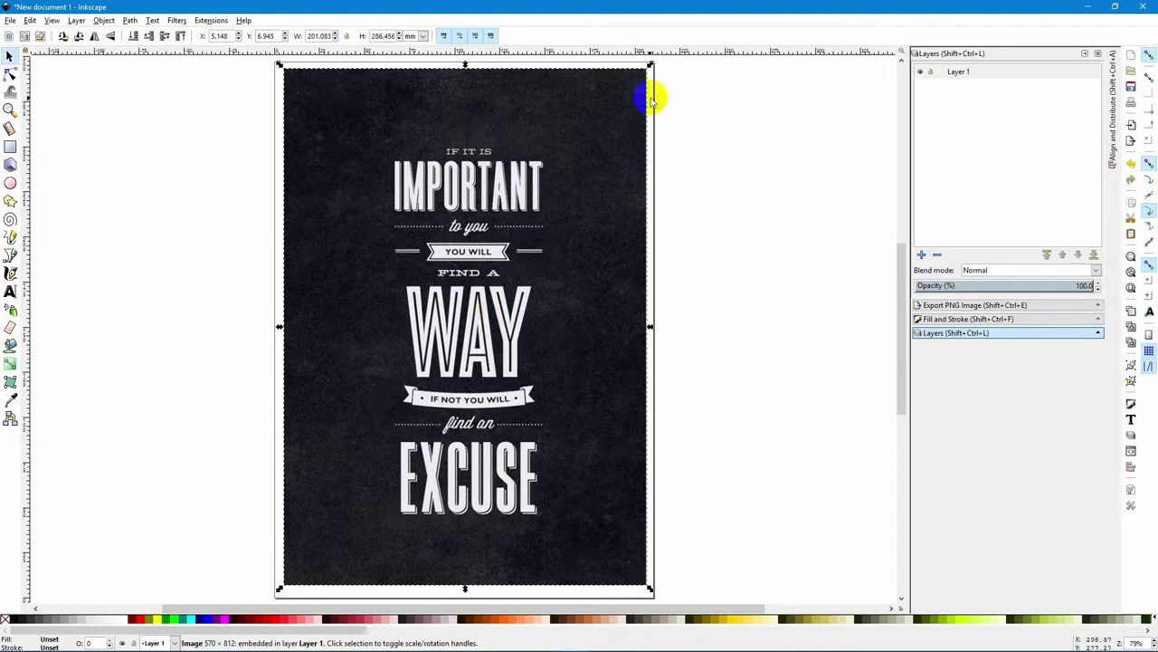
pyautogui.moveTo(650, 65); pyautogui.dragTo(589, 158)
pyautogui.click(514, 226)
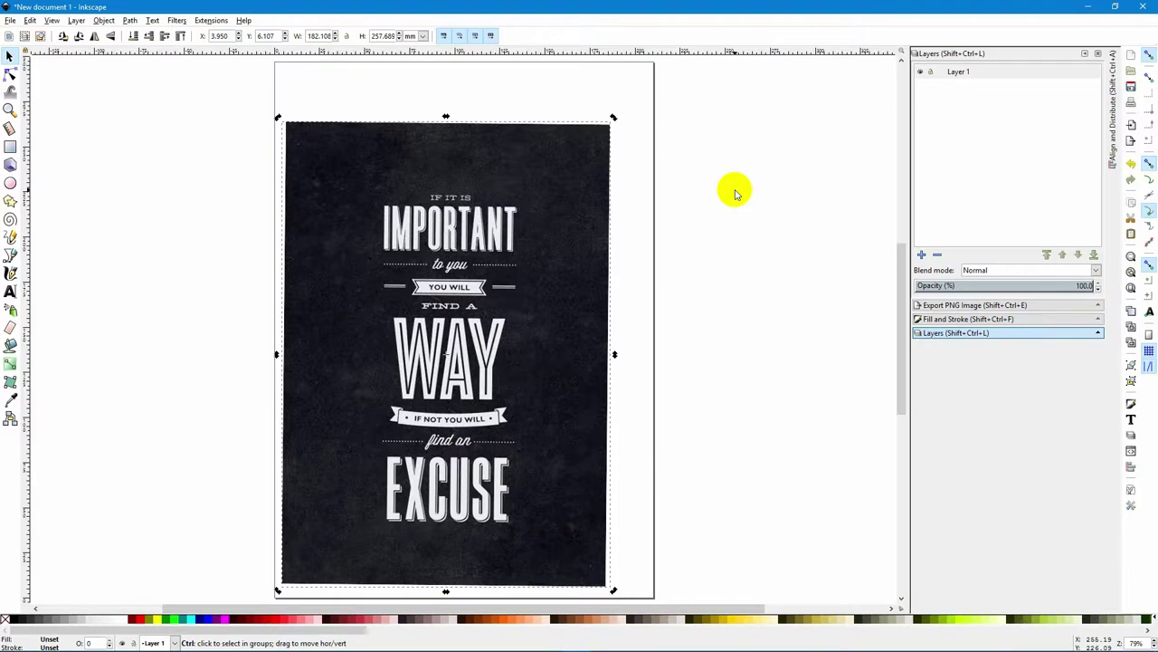
pyautogui.hotkey('ctrl', 'z')
pyautogui.moveTo(469, 257); pyautogui.dragTo(490, 224)
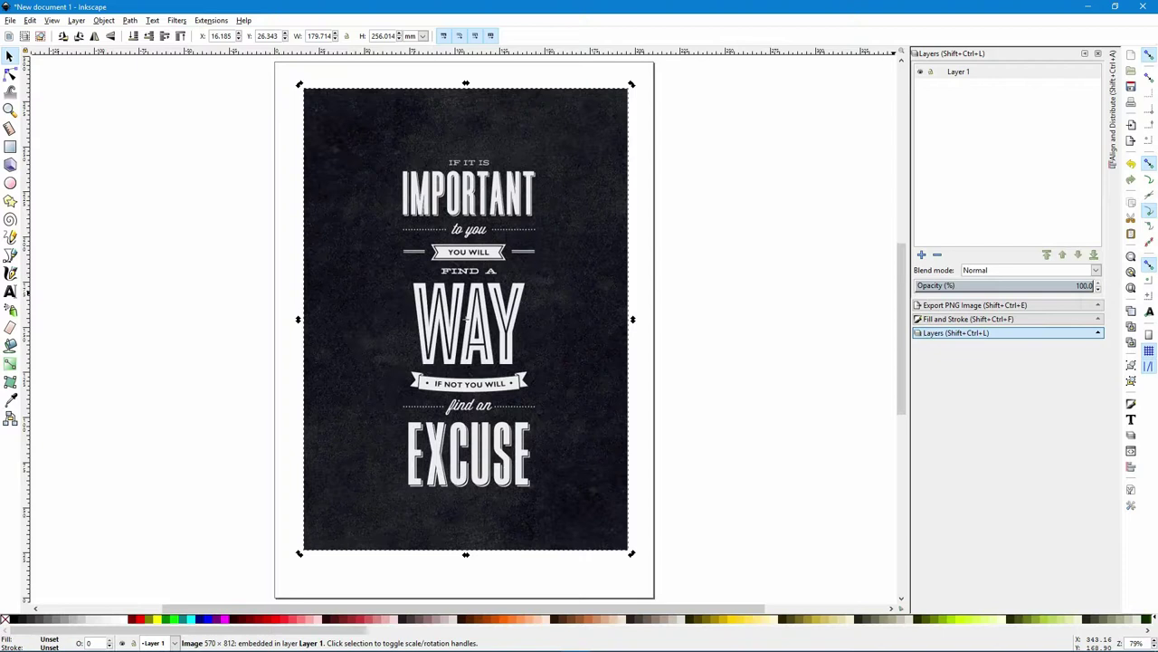
pyautogui.click(517, 262)
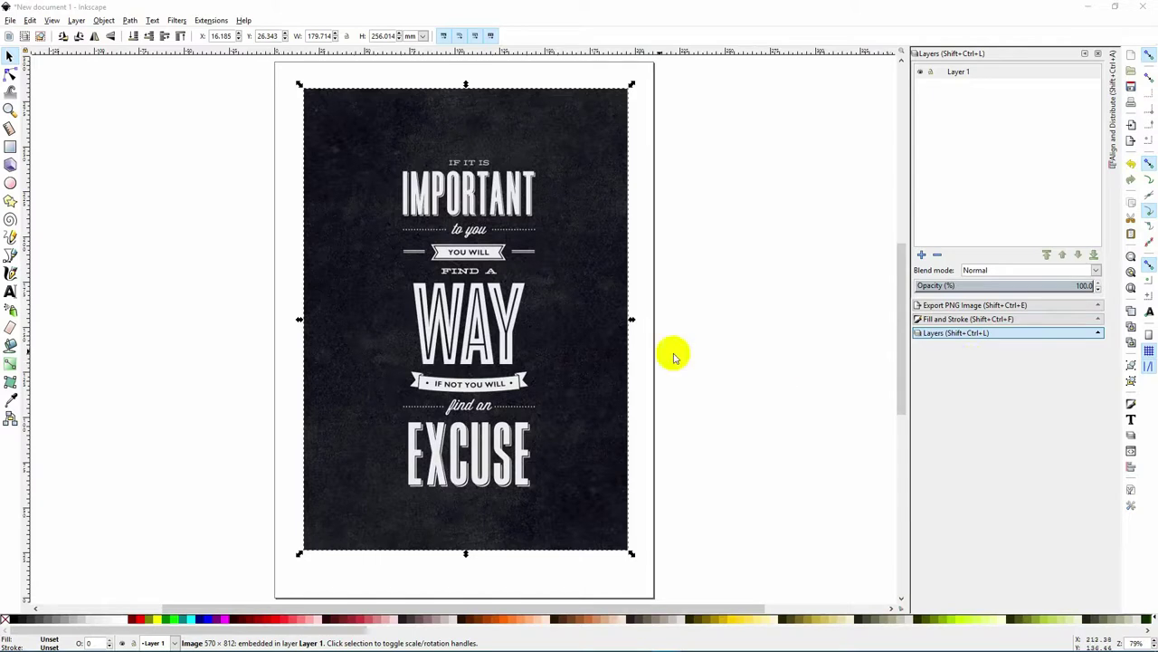
pyautogui.click(489, 288)
pyautogui.click(492, 297)
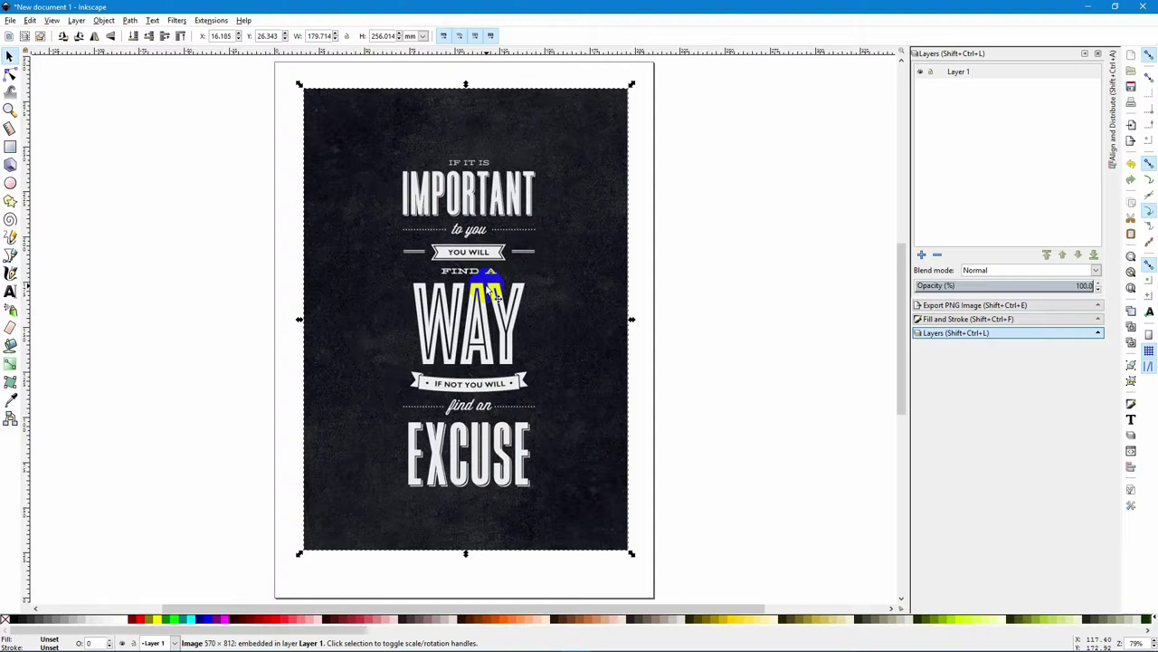
# Step: Draw a yellow-filled star with 5 corners, about 167 × 159 mm, over the middle of the poster image
pyautogui.click(11, 201)
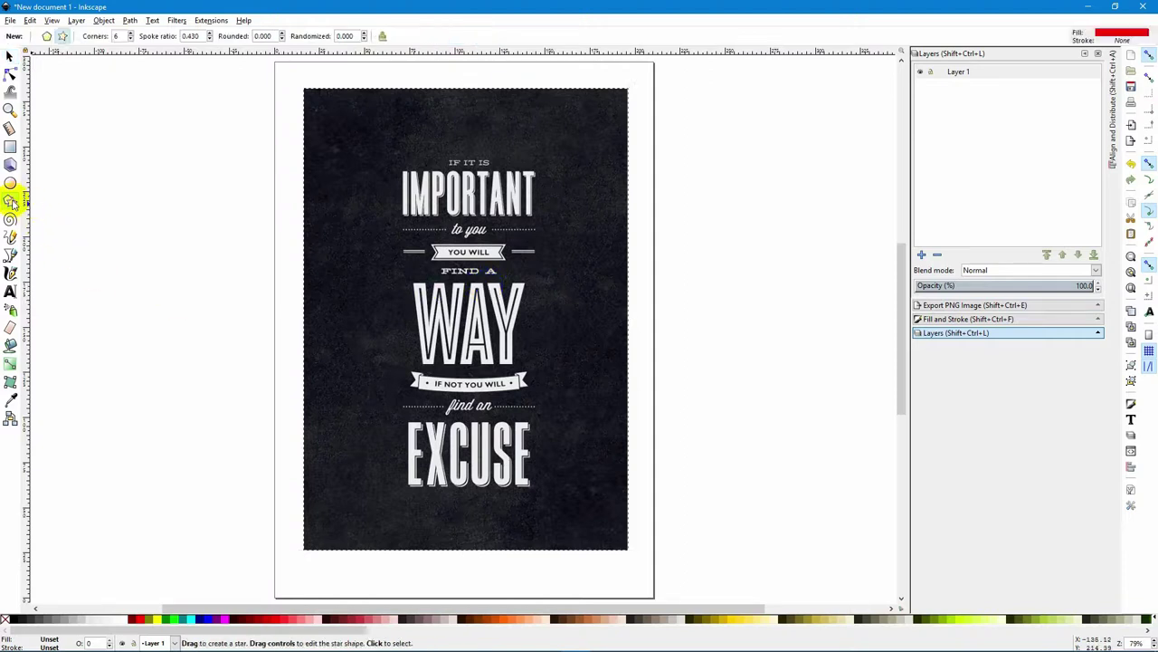
pyautogui.click(130, 40)
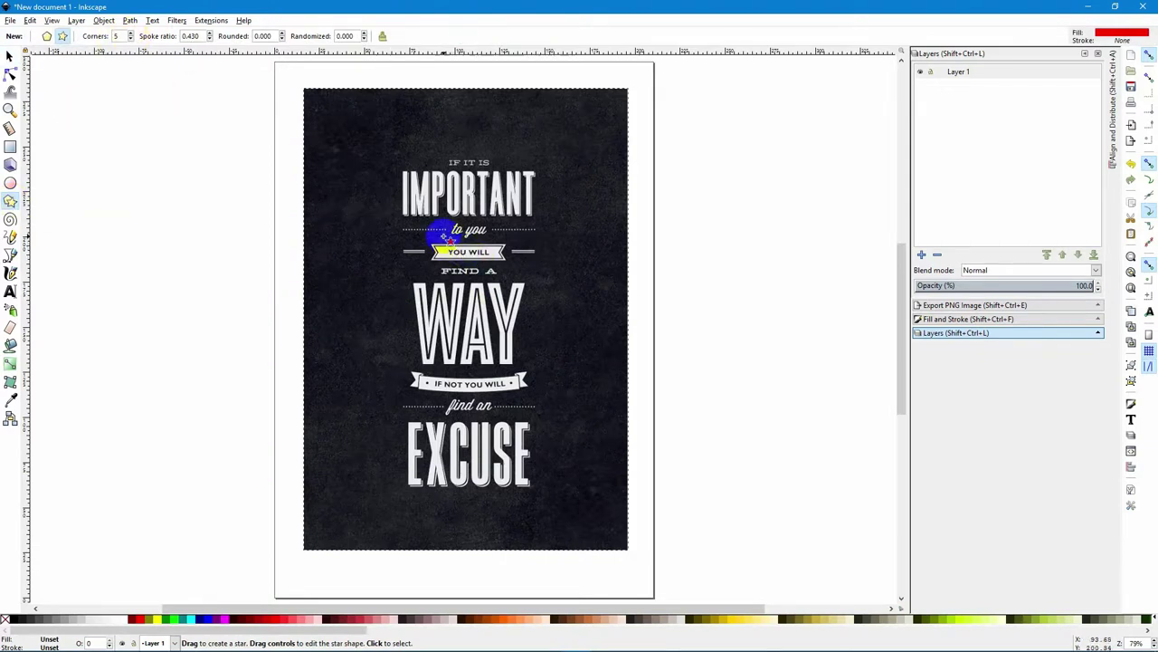
pyautogui.moveTo(417, 241); pyautogui.dragTo(512, 369)
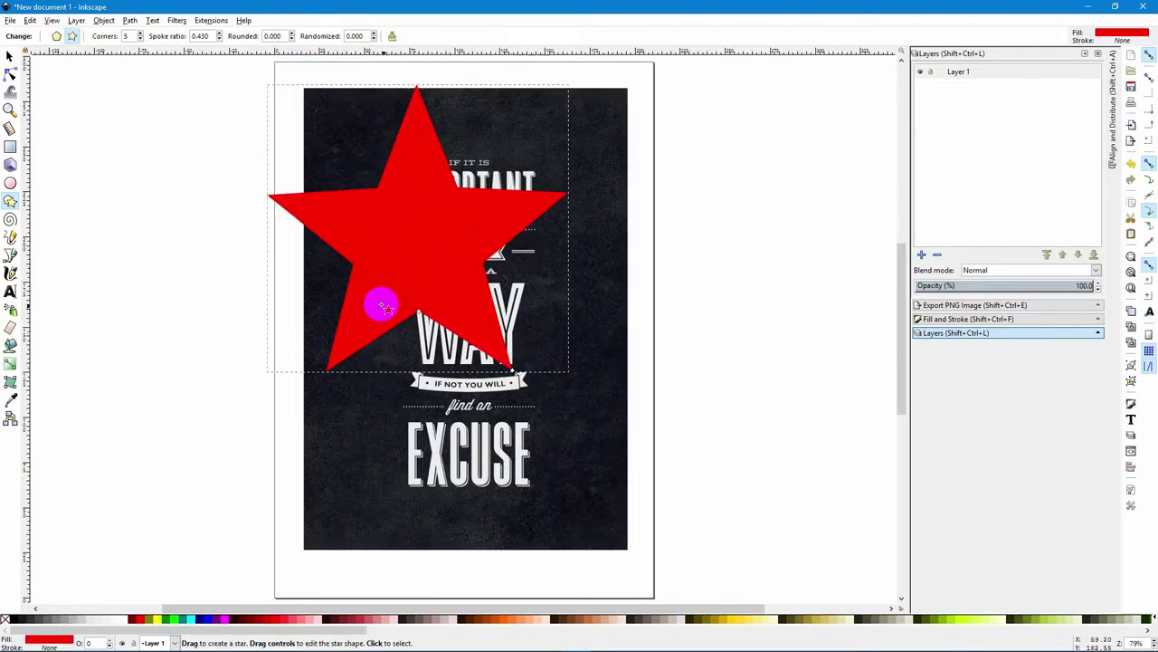
pyautogui.click(10, 56)
pyautogui.moveTo(428, 231); pyautogui.dragTo(458, 298)
pyautogui.click(733, 621)
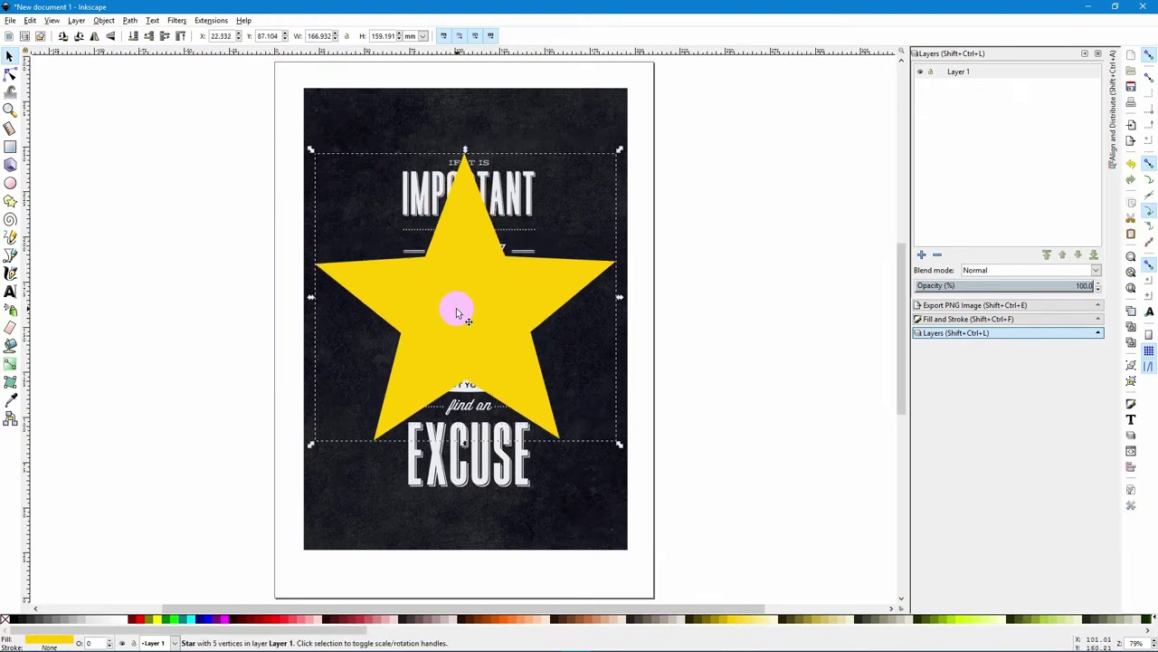
# Step: Clip the poster image to the shape of the yellow star on top of it
pyautogui.keyDown('shift'); pyautogui.click(508, 121); pyautogui.keyUp('shift')
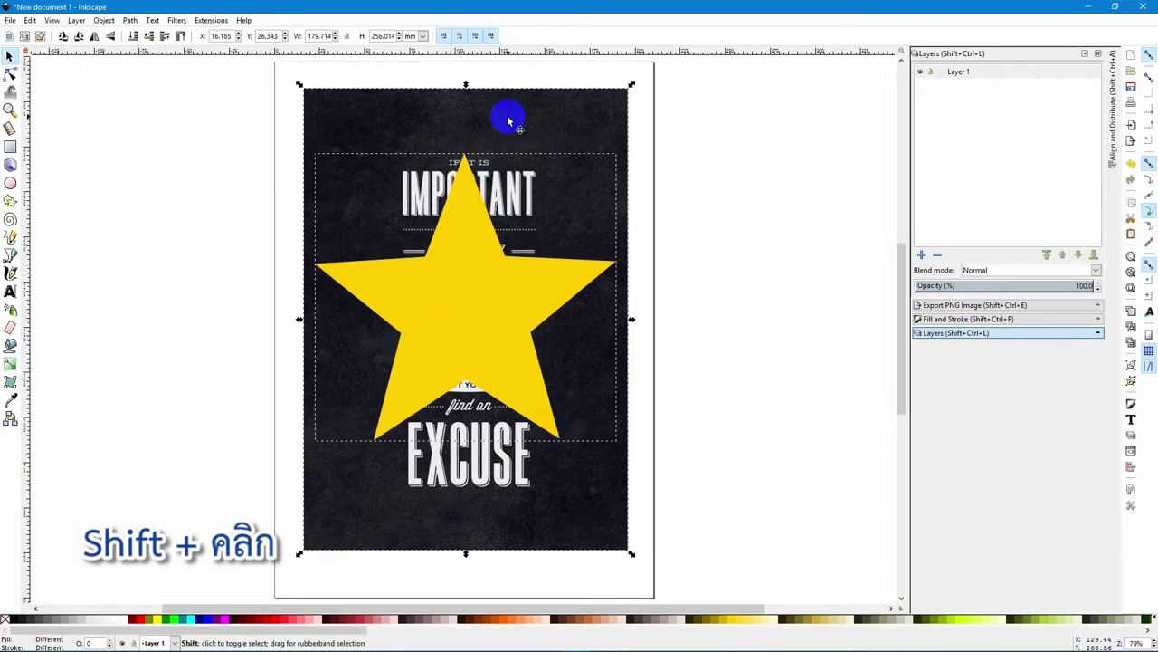
pyautogui.click(104, 20)
pyautogui.moveTo(202, 150)
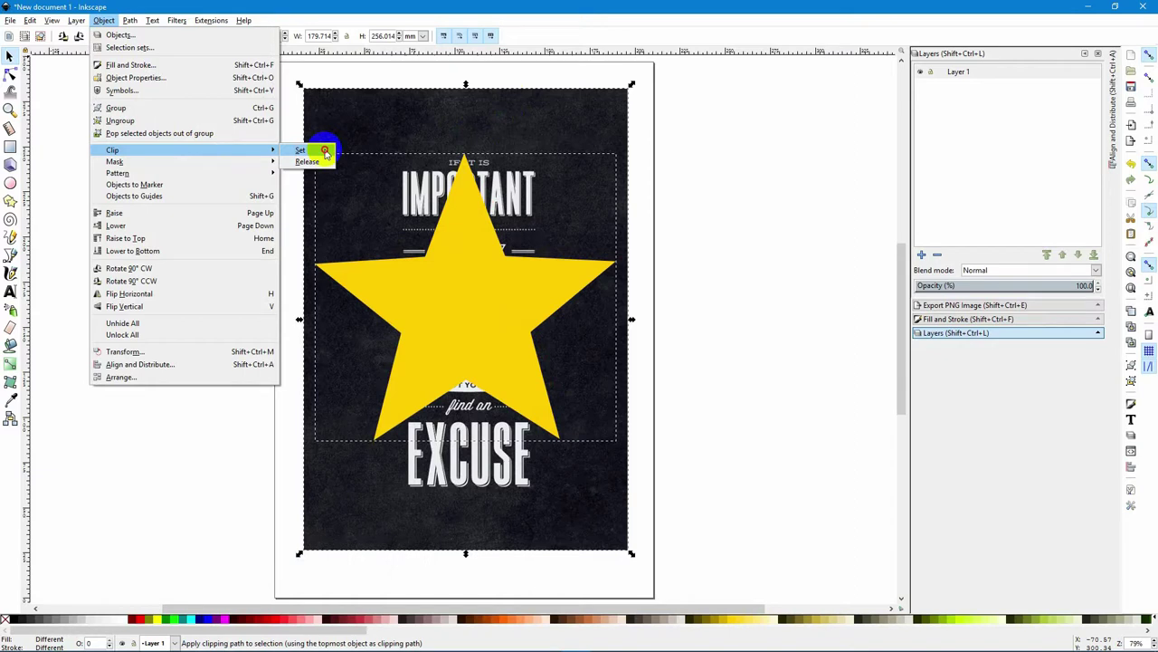
pyautogui.click(326, 154)
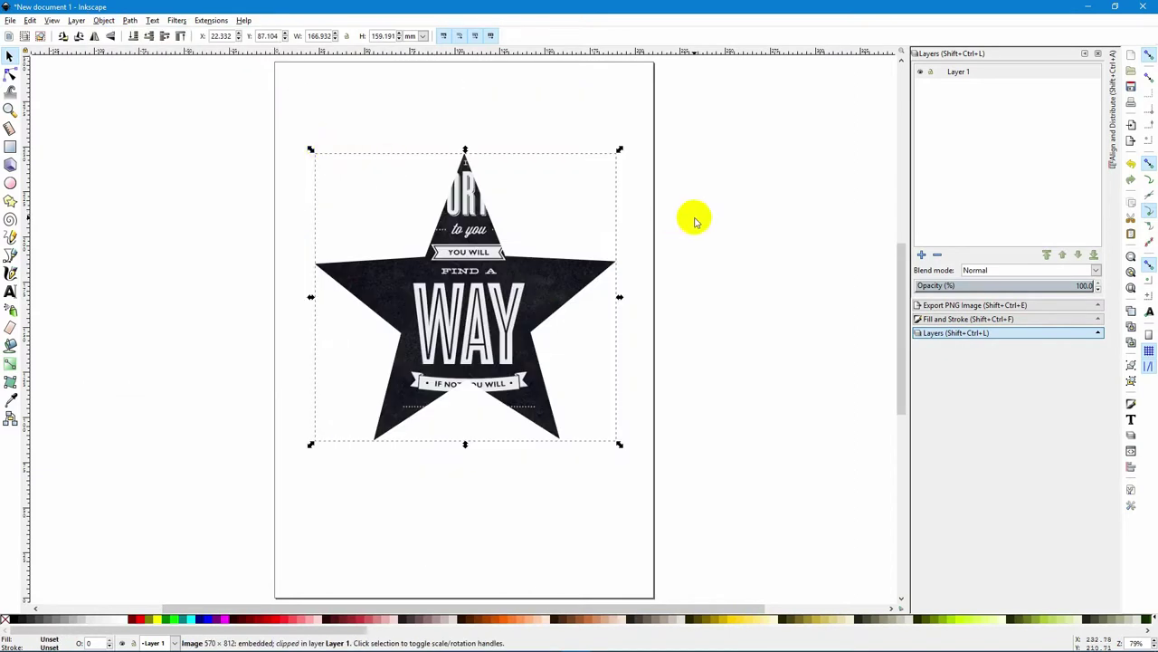
pyautogui.click(634, 260)
pyautogui.click(521, 313)
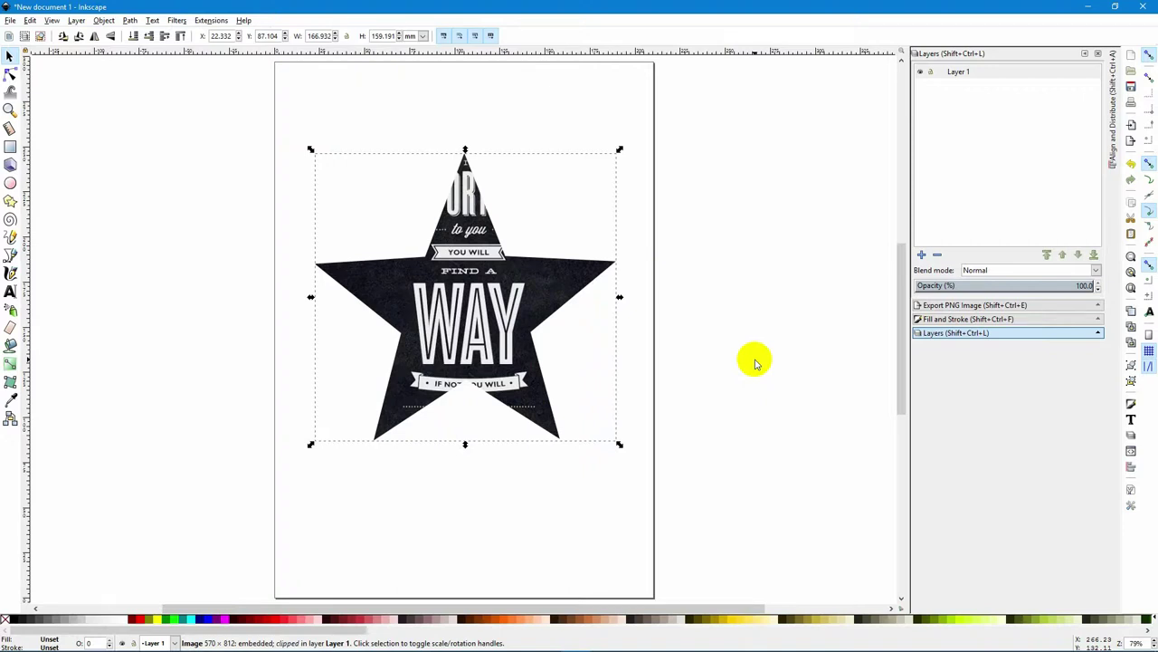
pyautogui.click(494, 328)
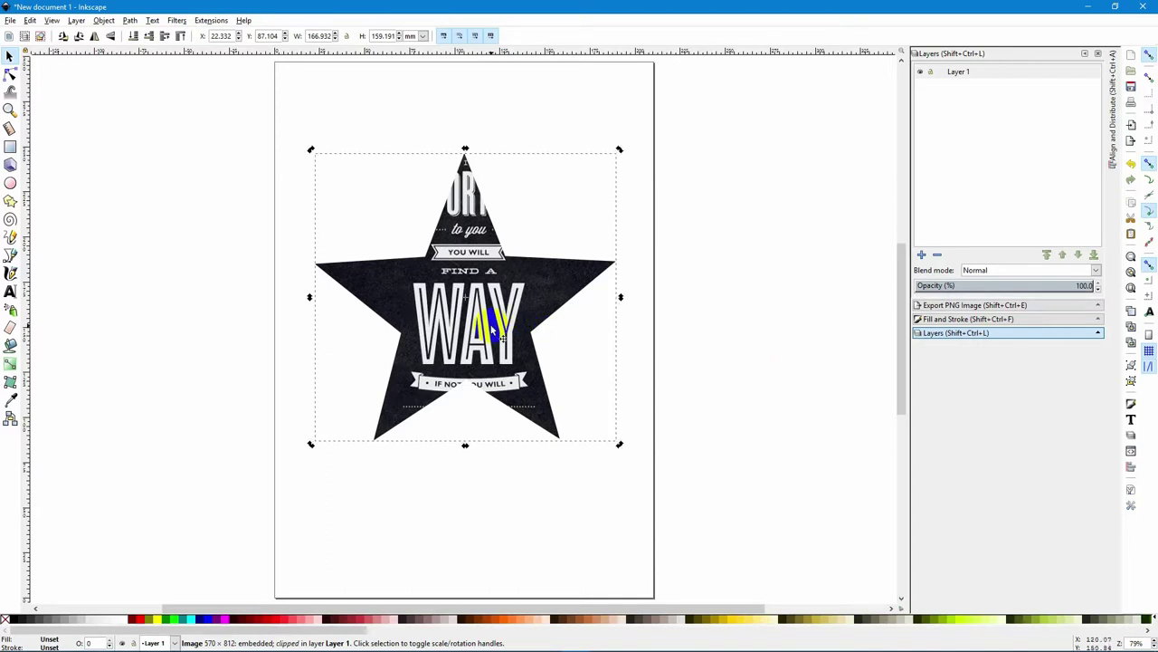
# Step: Release the clip from the star-shaped poster image
pyautogui.click(104, 20)
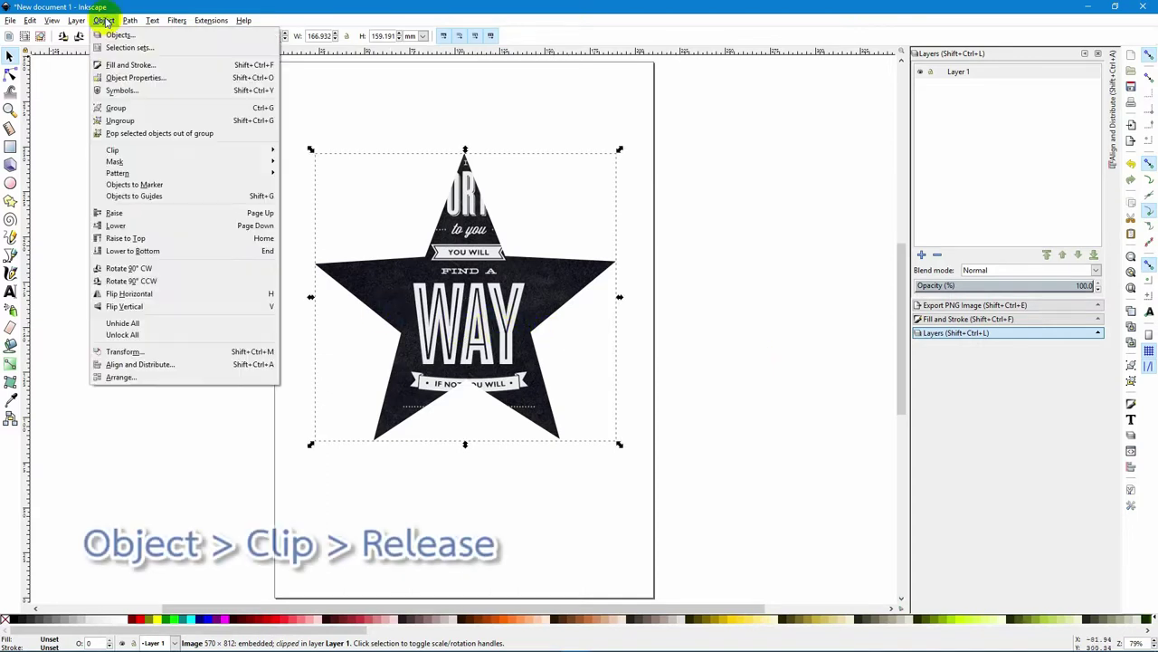
pyautogui.moveTo(145, 150)
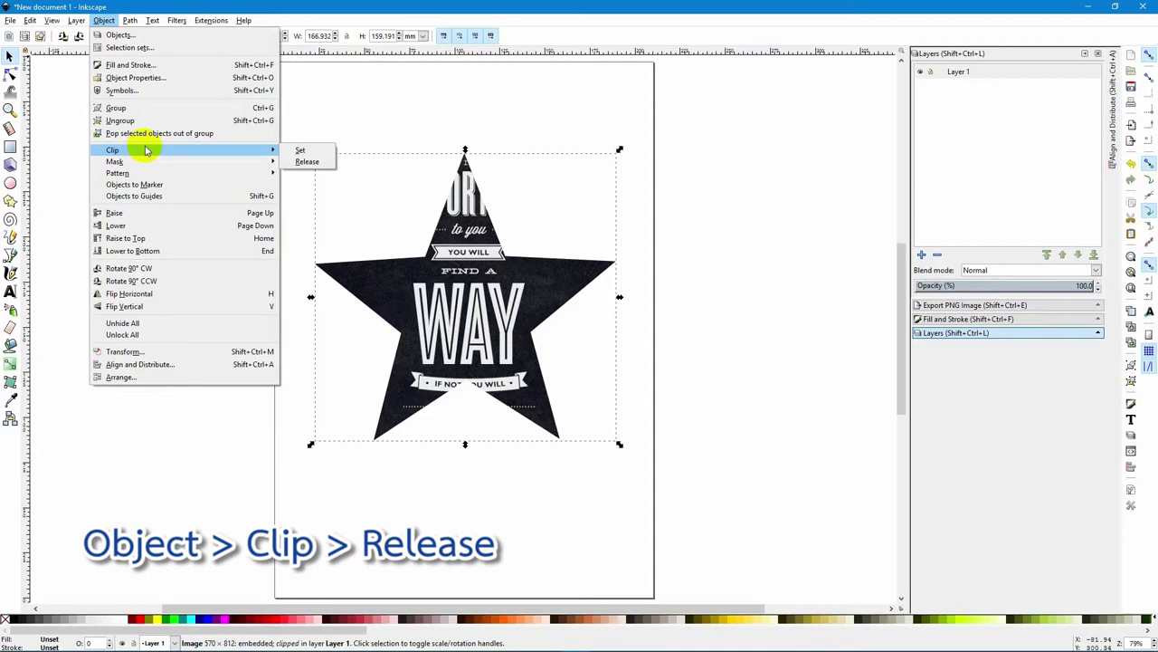
pyautogui.click(306, 161)
# Step: Delete the yellow star lying over the poster image
pyautogui.press('Escape')
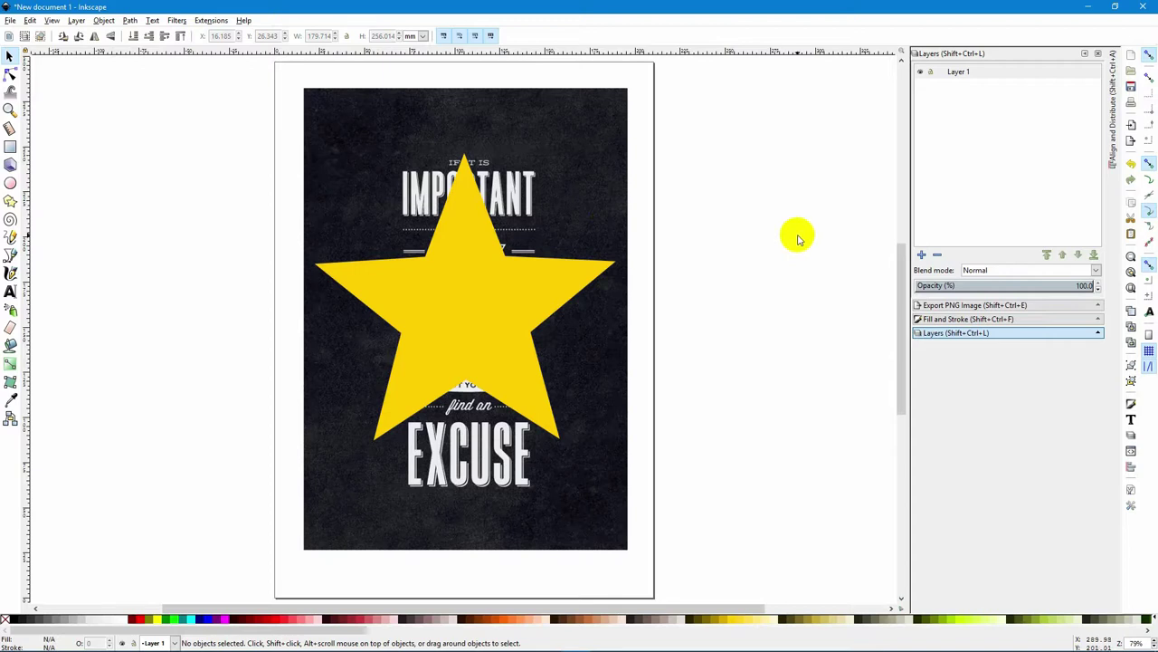
pyautogui.click(479, 310)
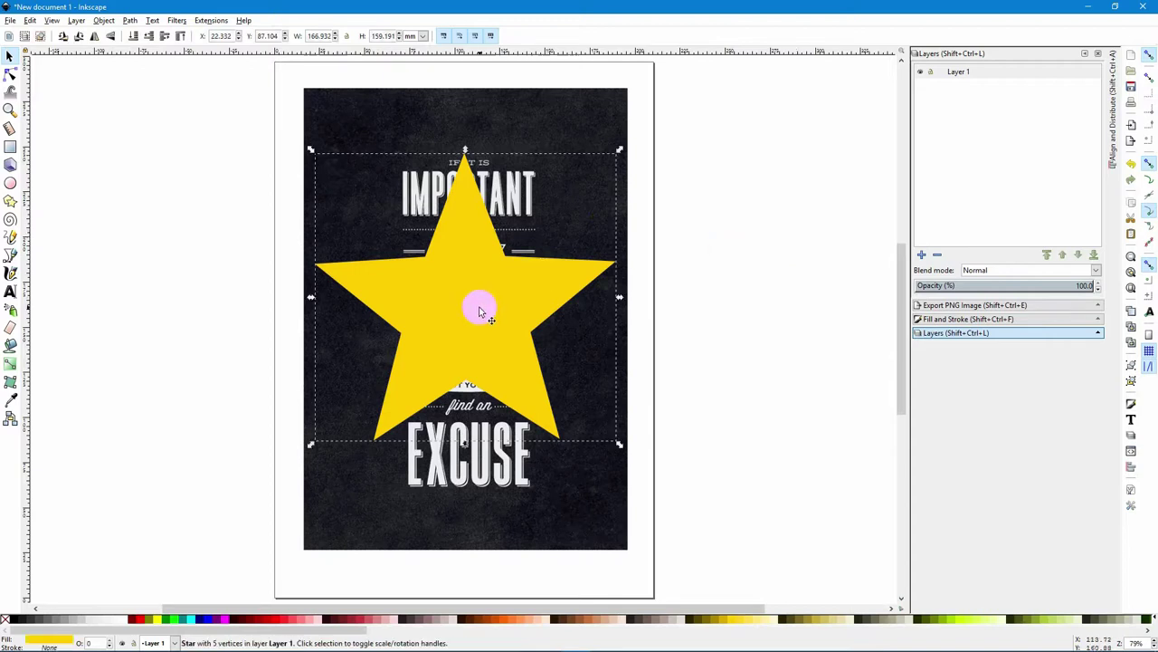
pyautogui.press('Delete')
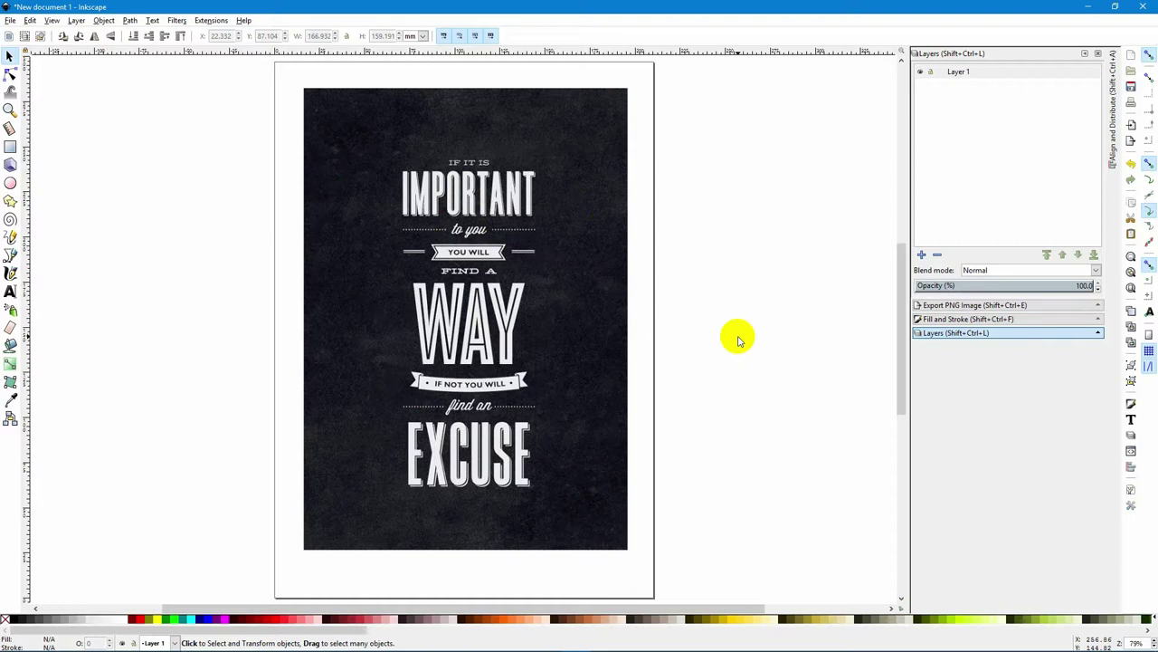
# Step: Draw a new five-cornered star about 172 × 164 mm and place it over the middle of the poster image
pyautogui.click(556, 318)
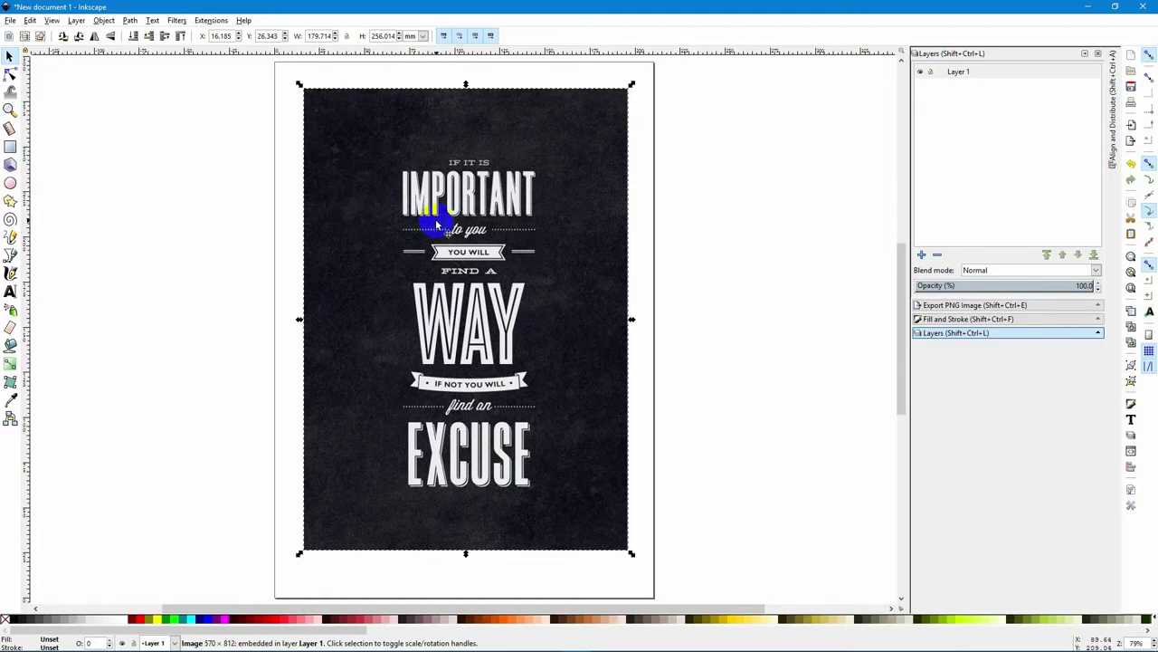
pyautogui.click(11, 200)
pyautogui.moveTo(426, 269); pyautogui.dragTo(529, 407)
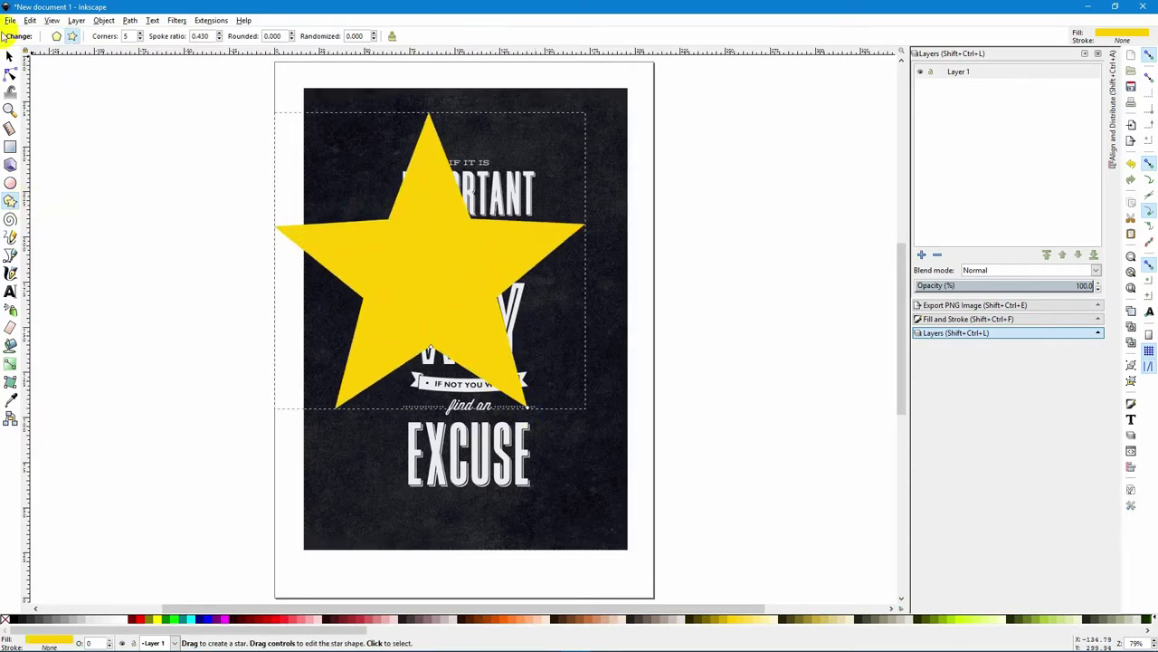
pyautogui.click(10, 56)
pyautogui.click(424, 253)
pyautogui.moveTo(425, 254); pyautogui.dragTo(456, 276)
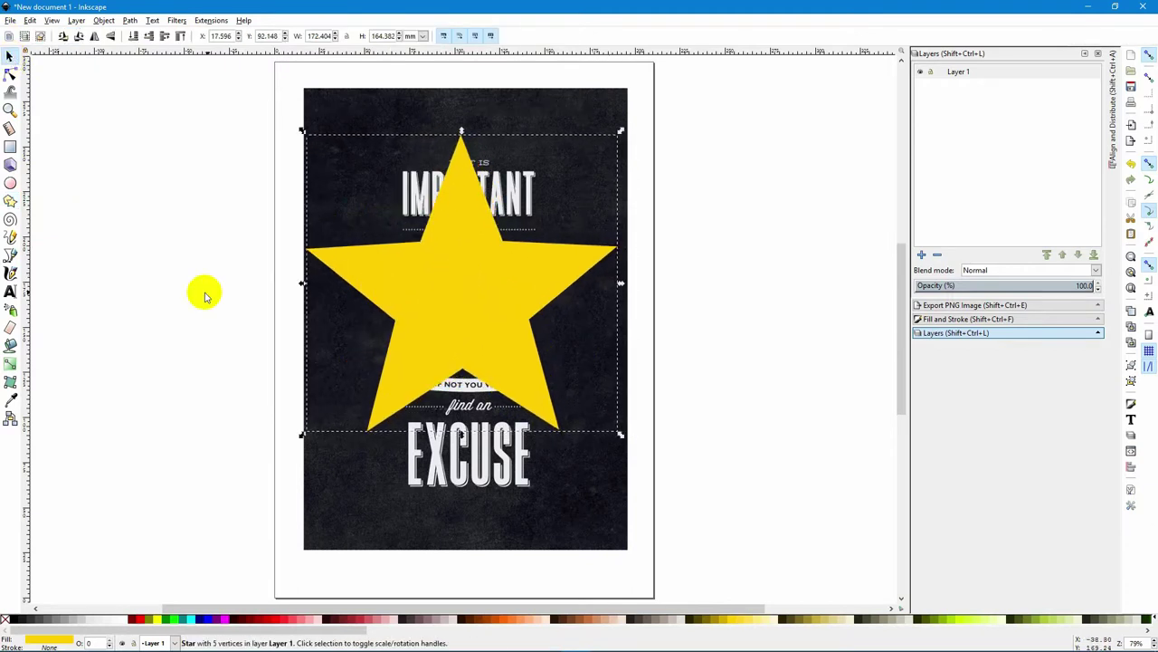
# Step: Apply a horizontal linear gradient across the star, running from black at its left tip to white at its right tip
pyautogui.click(10, 363)
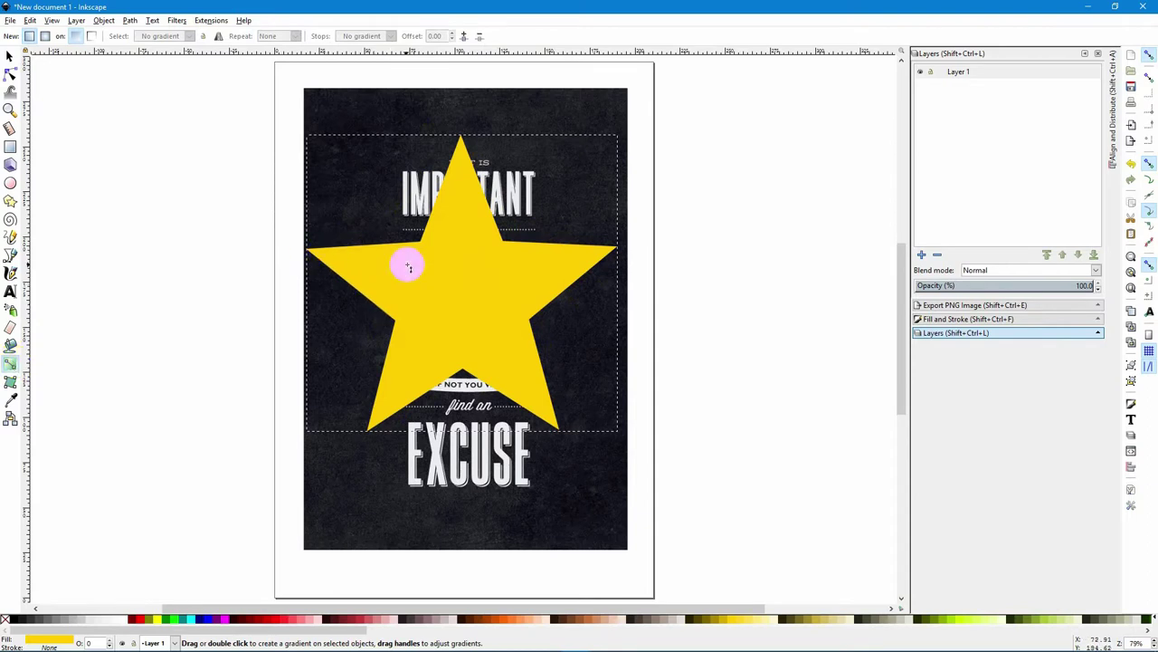
pyautogui.moveTo(320, 257); pyautogui.dragTo(617, 253)
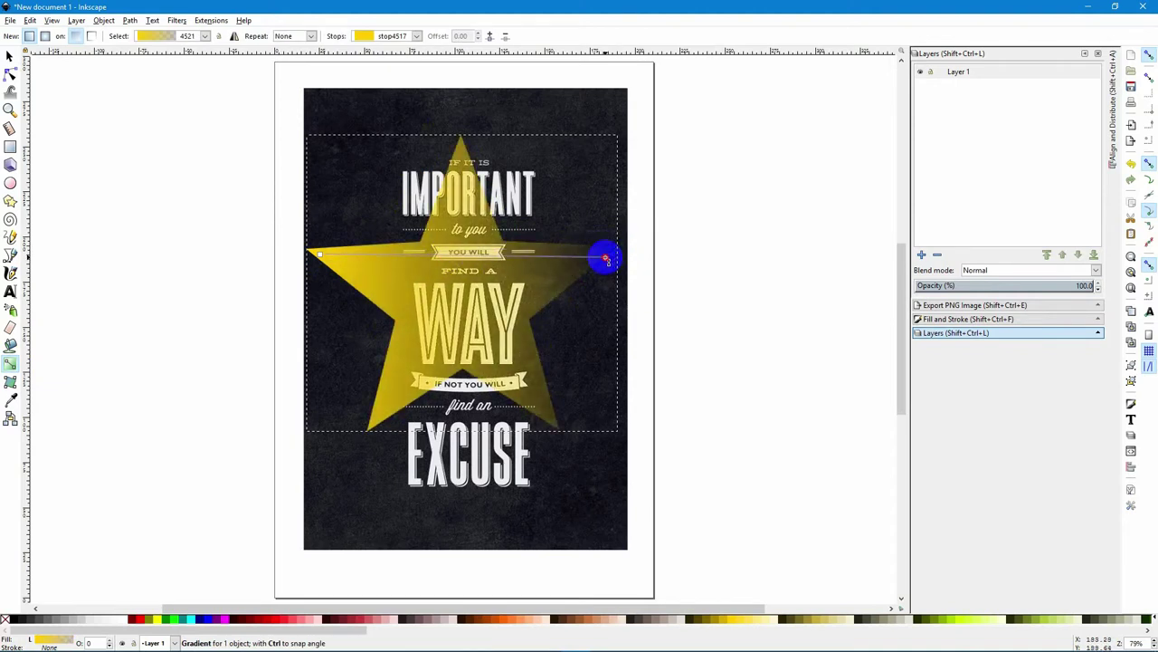
pyautogui.moveTo(606, 258); pyautogui.dragTo(605, 257)
pyautogui.click(322, 256)
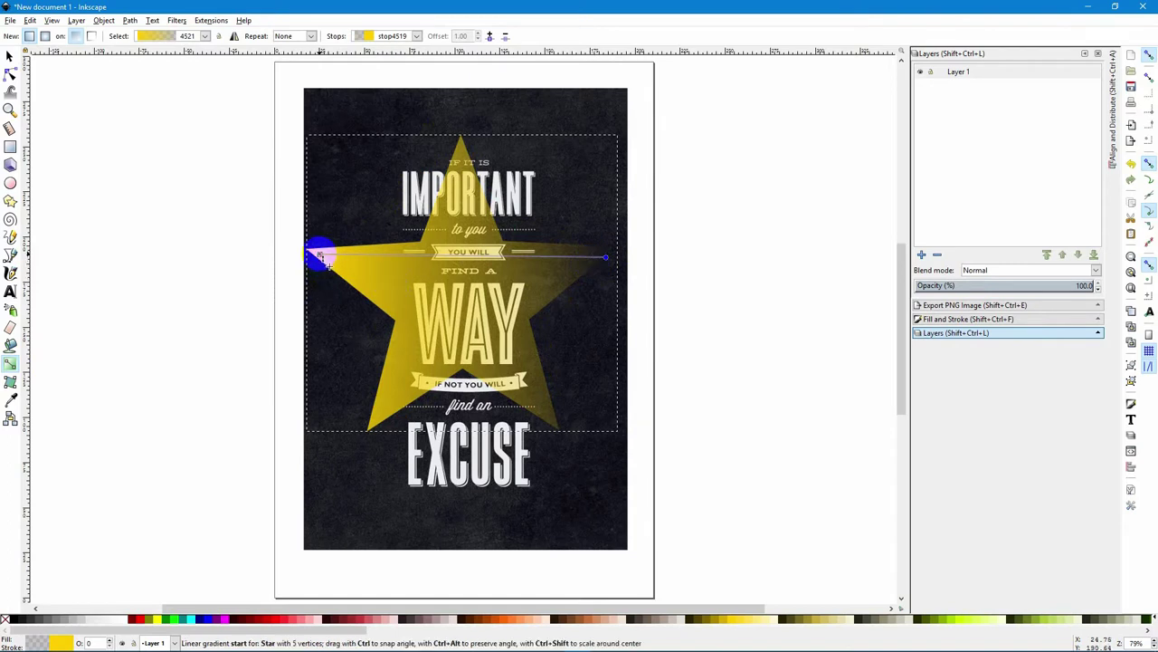
pyautogui.click(11, 621)
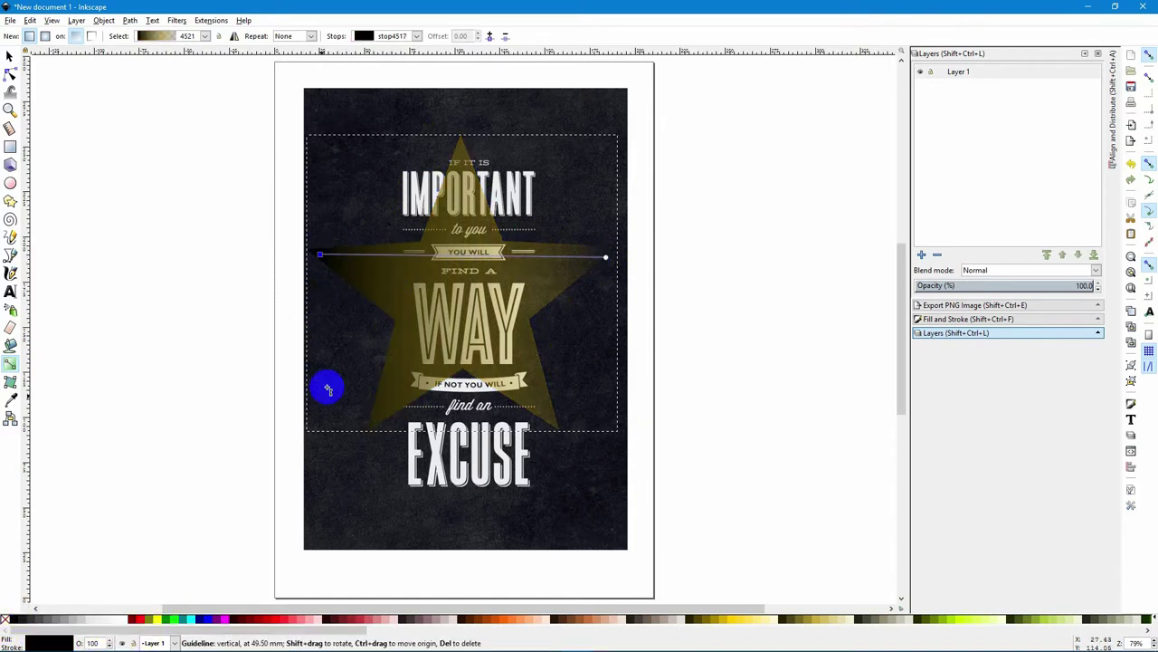
pyautogui.click(606, 257)
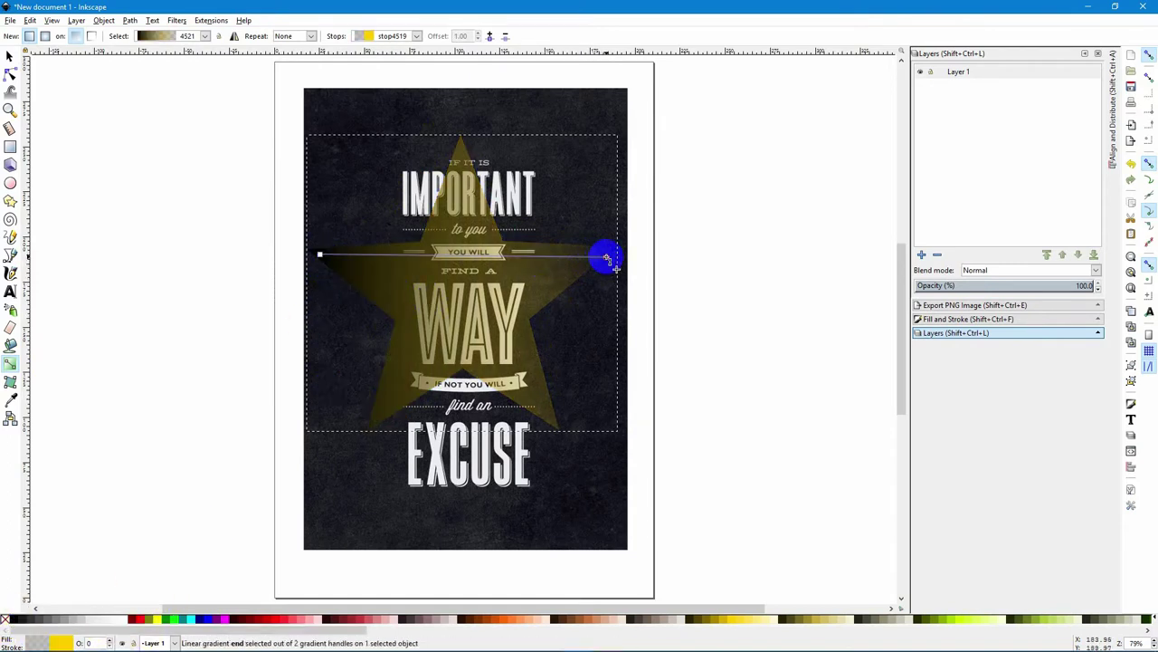
pyautogui.click(126, 621)
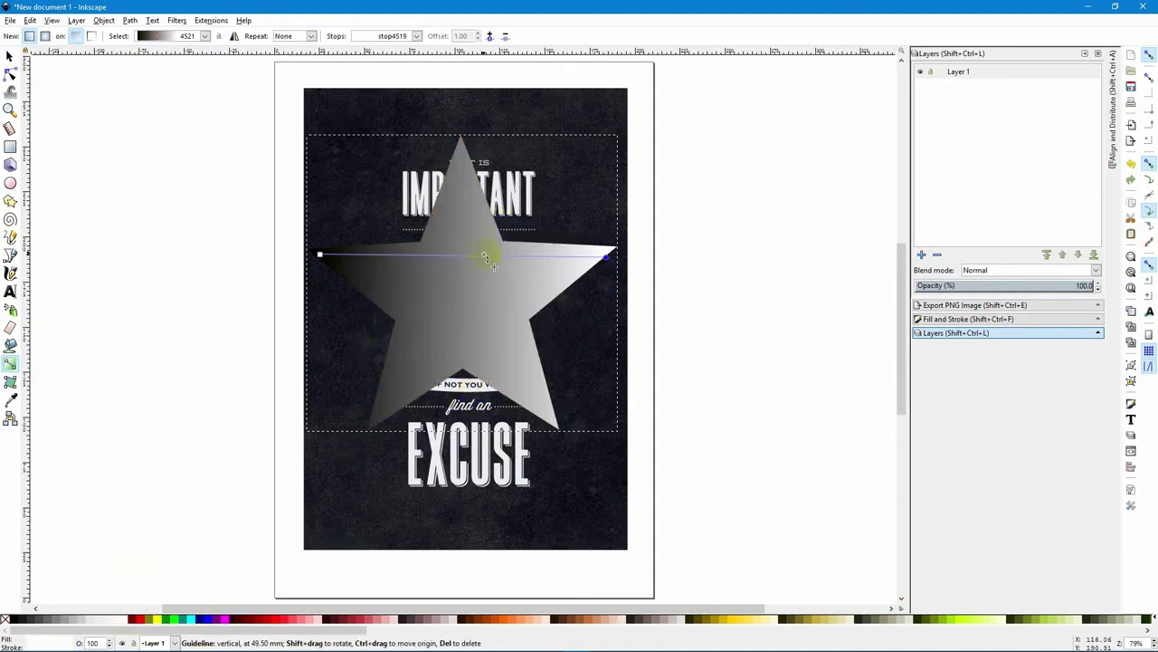
# Step: Draw a red ellipse about 188 × 163 mm over the star and lower it to the bottom, behind the poster image
pyautogui.click(11, 183)
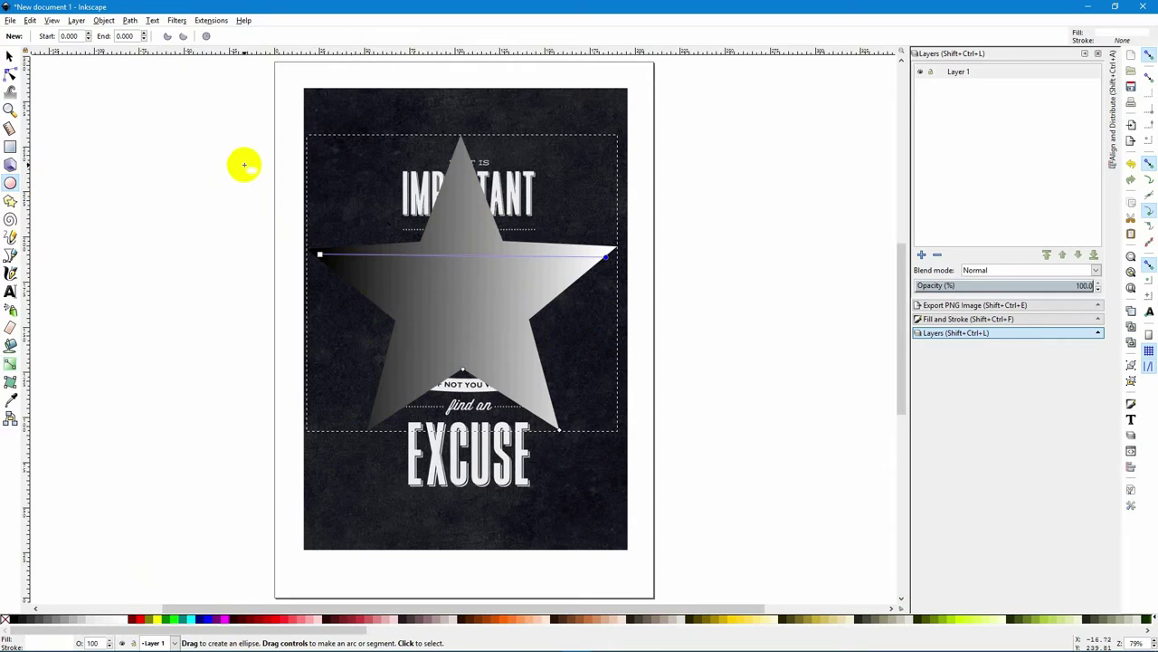
pyautogui.moveTo(303, 152); pyautogui.dragTo(633, 448)
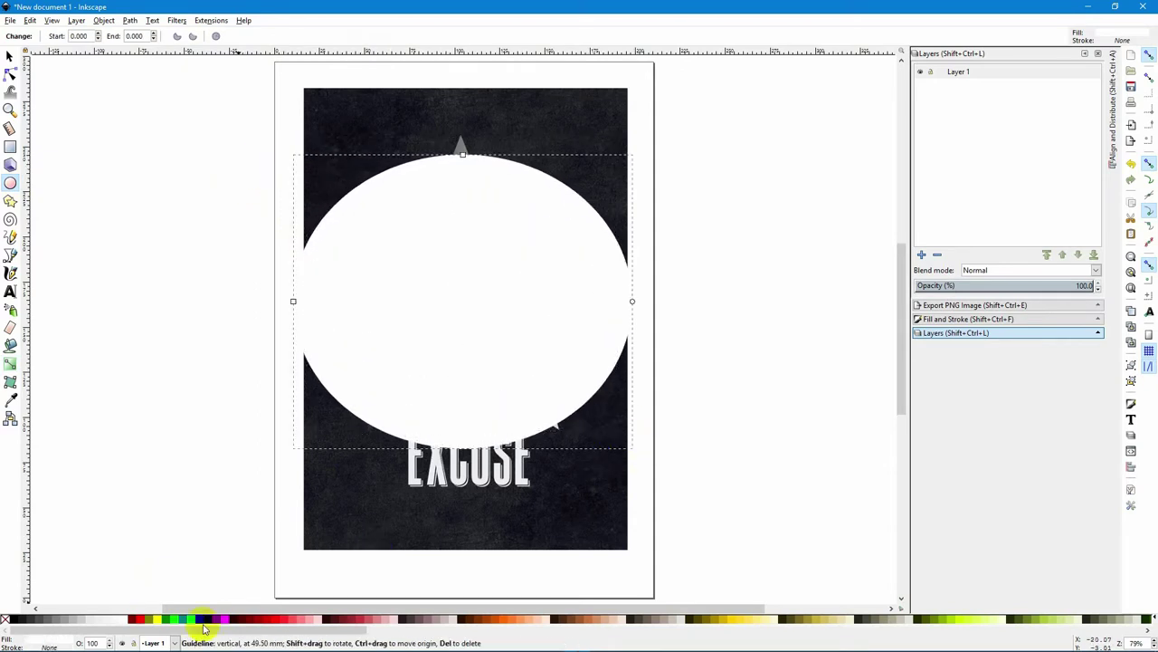
pyautogui.click(132, 620)
pyautogui.click(11, 56)
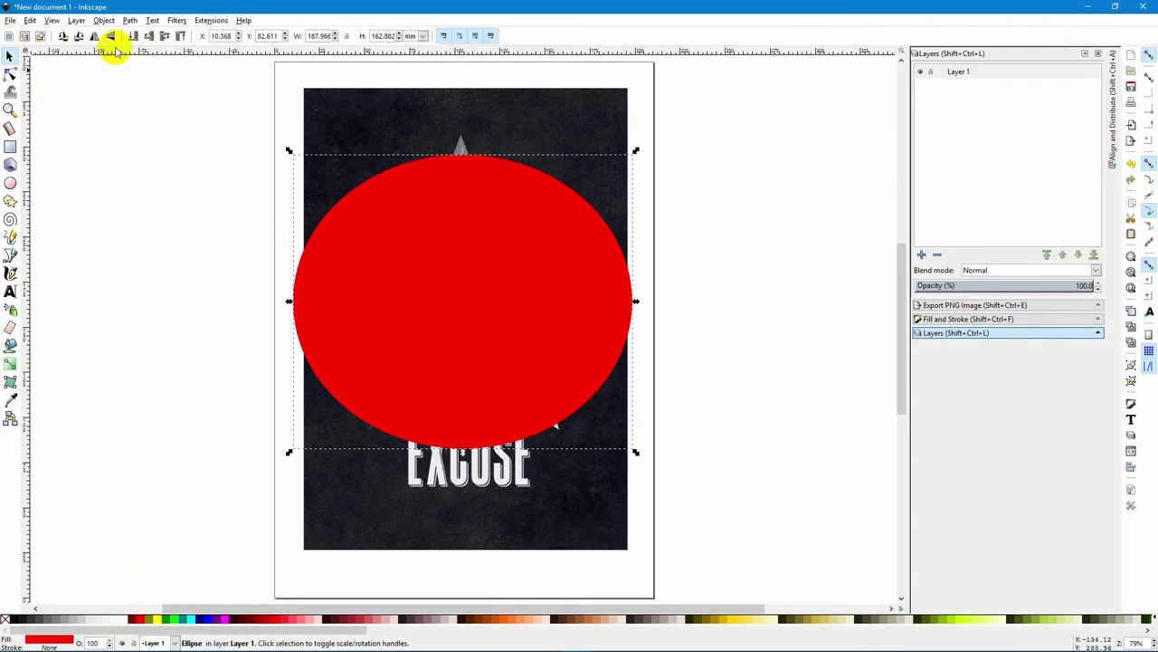
pyautogui.click(133, 36)
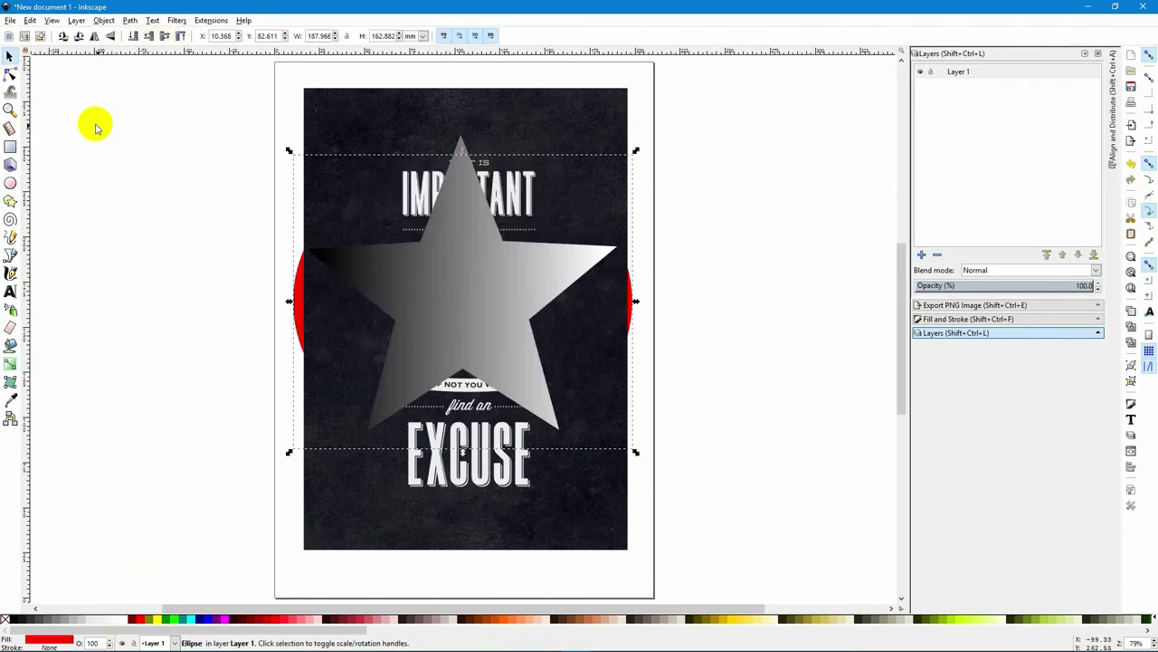
# Step: Move the gradient star slightly down over the poster and nudge the white end of its gradient slightly inward
pyautogui.click(450, 277)
pyautogui.moveTo(453, 276); pyautogui.dragTo(463, 297)
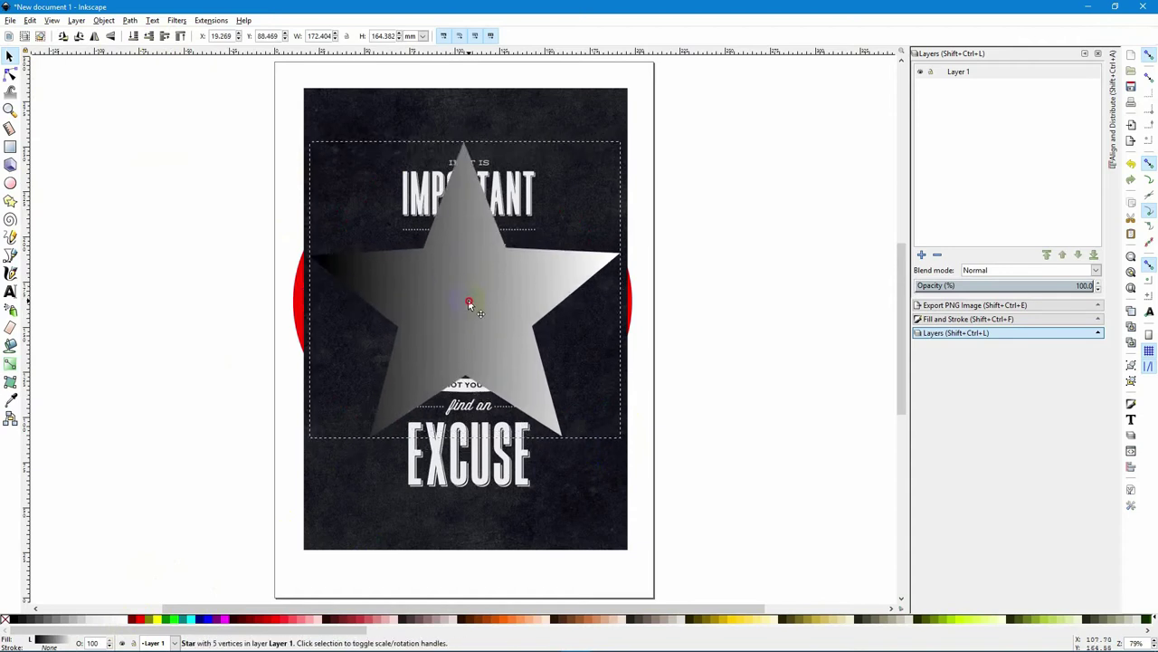
pyautogui.click(11, 363)
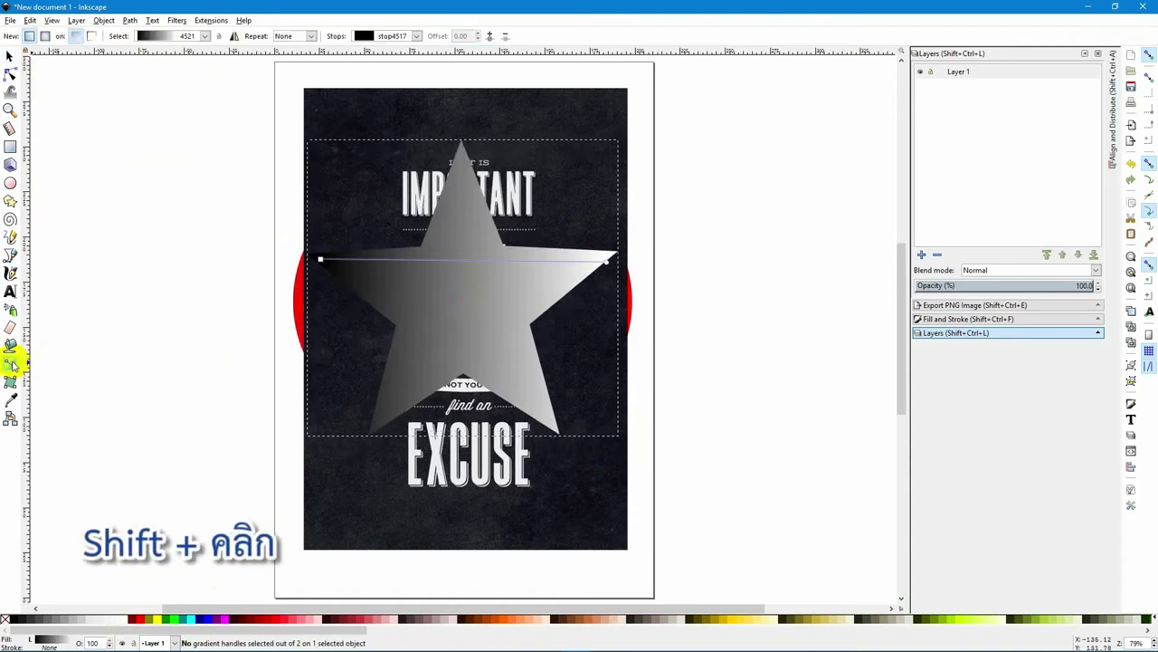
pyautogui.moveTo(618, 270); pyautogui.dragTo(614, 276)
pyautogui.click(613, 271)
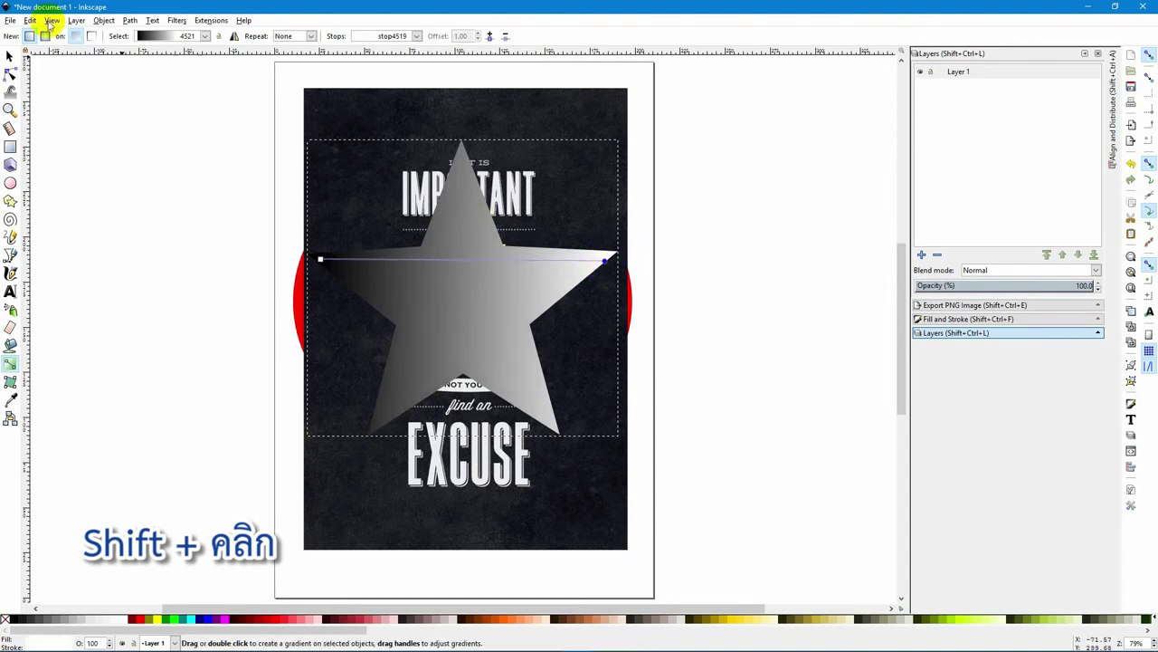
# Step: Mask the poster image with the gradient star on top of it, then clear the selection
pyautogui.click(9, 56)
pyautogui.keyDown('shift'); pyautogui.click(397, 158); pyautogui.keyUp('shift')
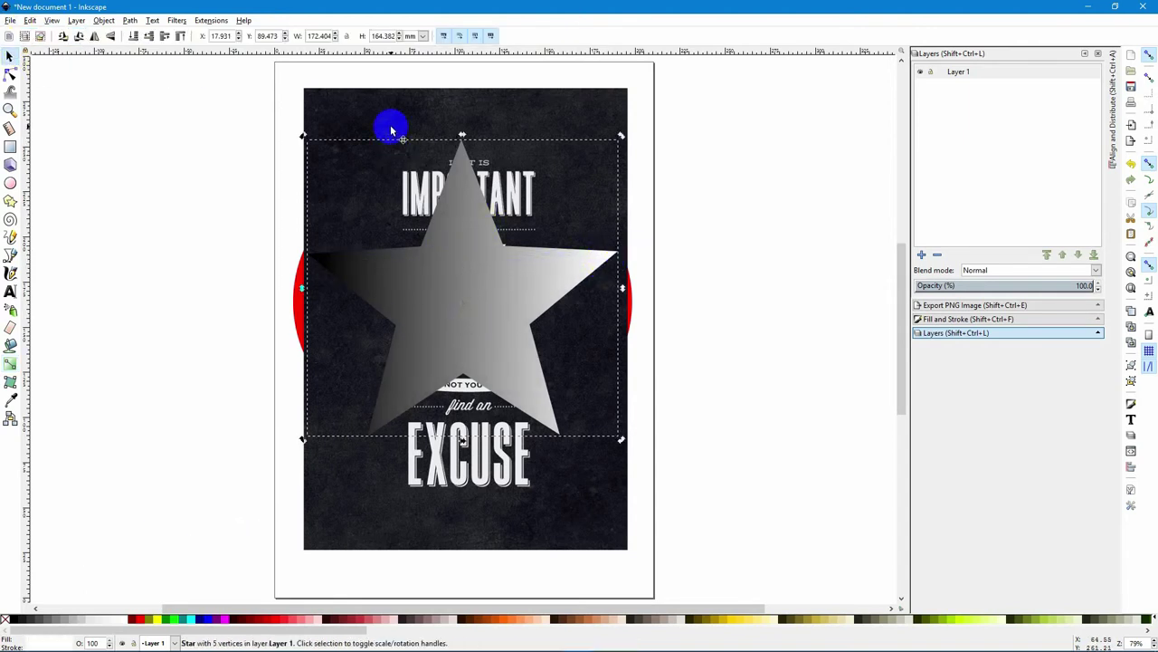
pyautogui.keyDown('shift'); pyautogui.click(396, 124); pyautogui.keyUp('shift')
pyautogui.click(103, 20)
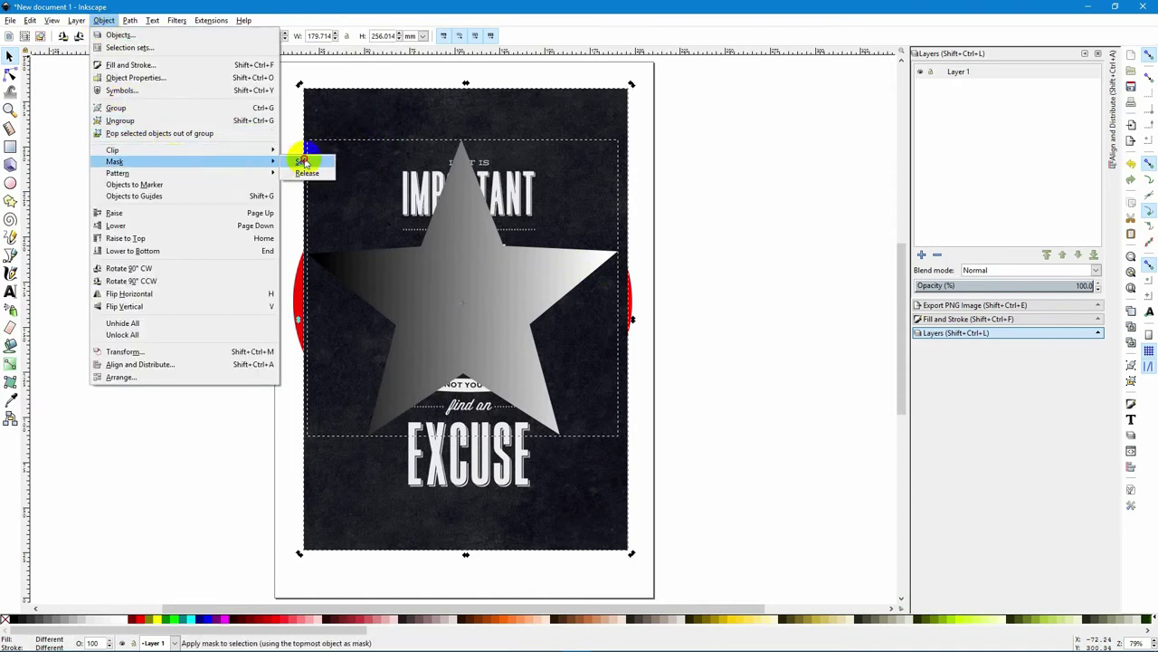
pyautogui.click(303, 161)
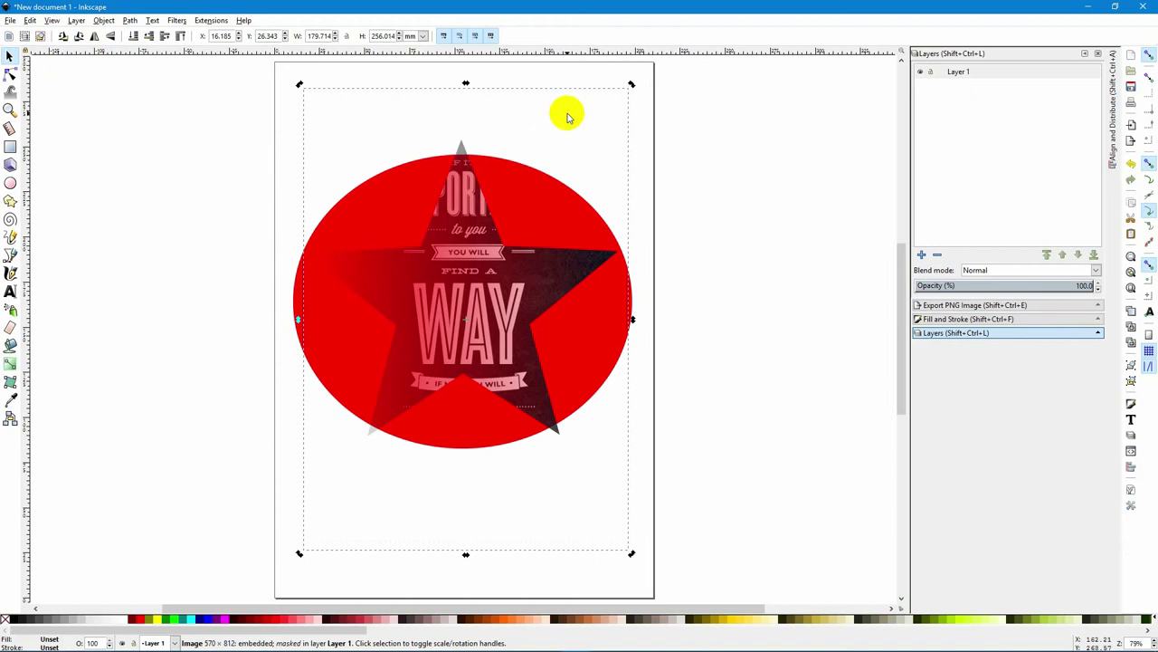
pyautogui.click(212, 264)
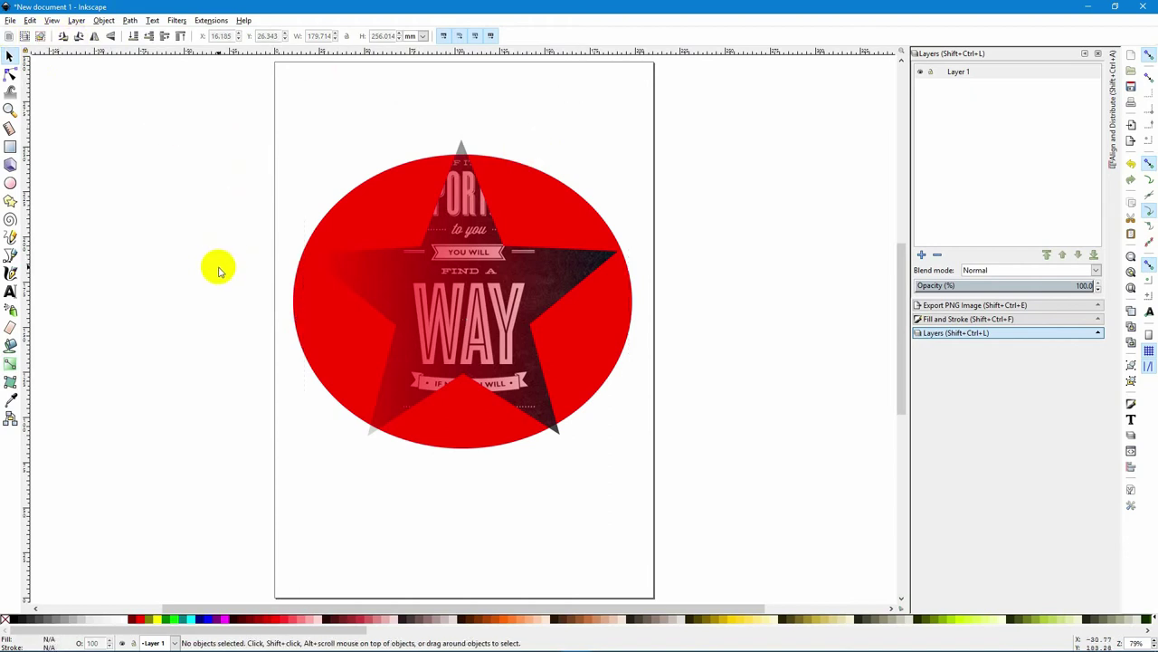
# Step: Shift the masked poster image slightly up and to the left, and release its mask
pyautogui.moveTo(564, 268)
pyautogui.mouseDown()
pyautogui.moveTo(553, 262)
pyautogui.moveTo(585, 262)
pyautogui.moveTo(610, 209)
pyautogui.moveTo(600, 142)
pyautogui.moveTo(540, 219)
pyautogui.moveTo(533, 292)
pyautogui.moveTo(588, 319)
pyautogui.moveTo(623, 298)
pyautogui.moveTo(634, 262)
pyautogui.moveTo(588, 244)
pyautogui.moveTo(534, 249)
pyautogui.moveTo(538, 280)
pyautogui.moveTo(561, 282)
pyautogui.moveTo(556, 264)
pyautogui.mouseUp()
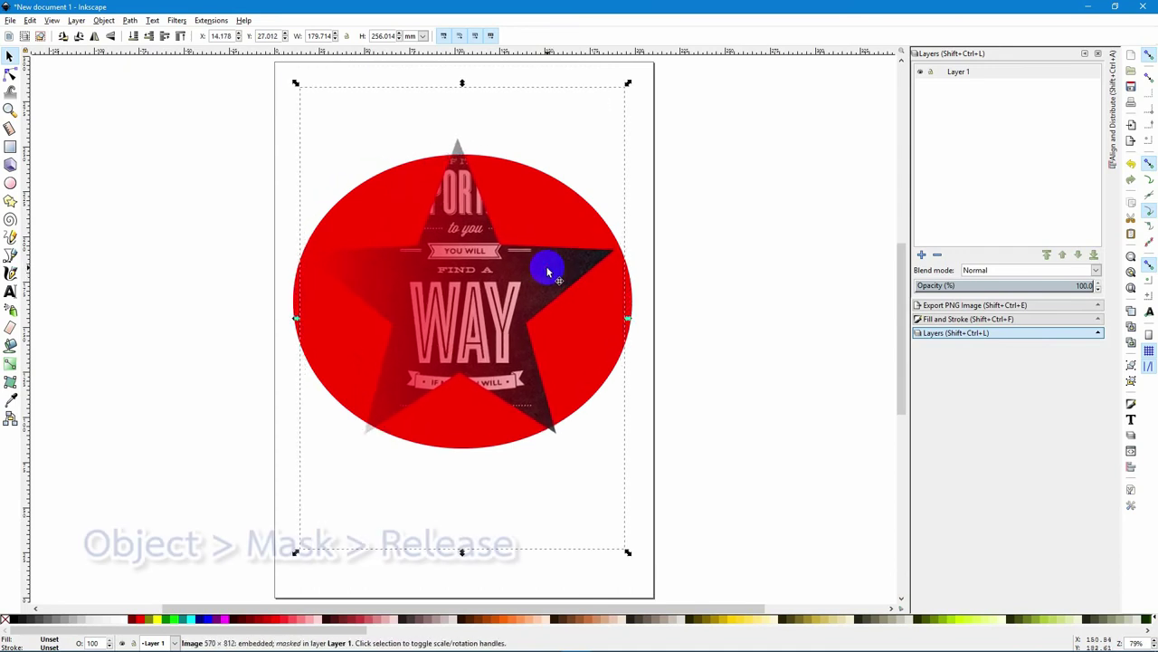
pyautogui.click(104, 21)
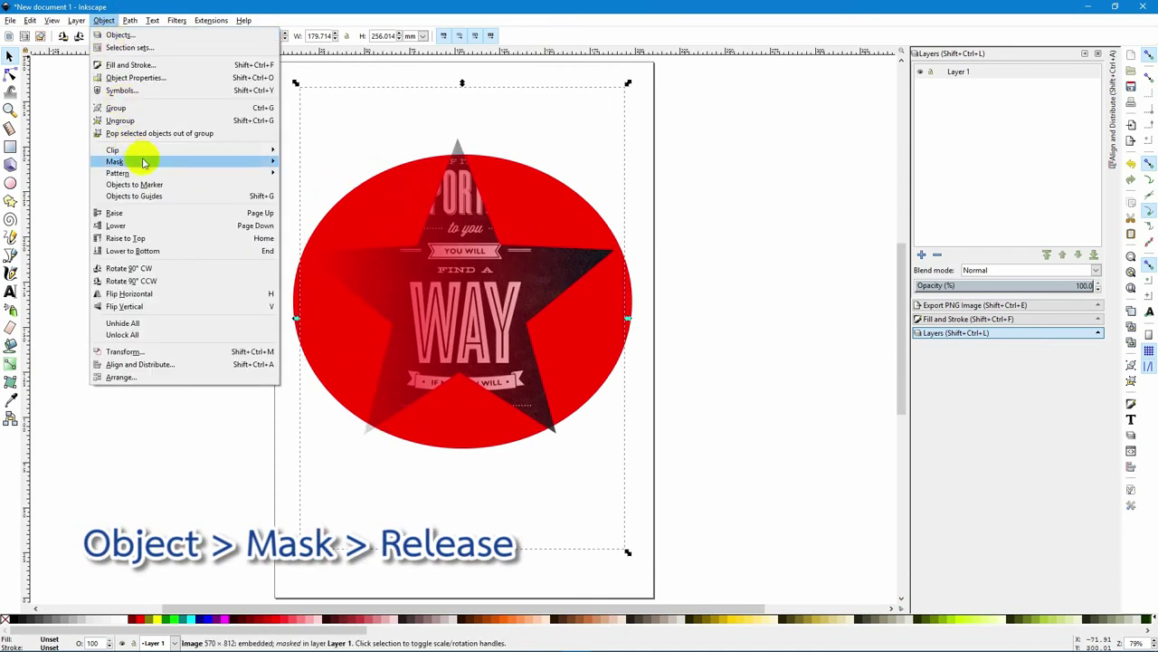
pyautogui.click(307, 173)
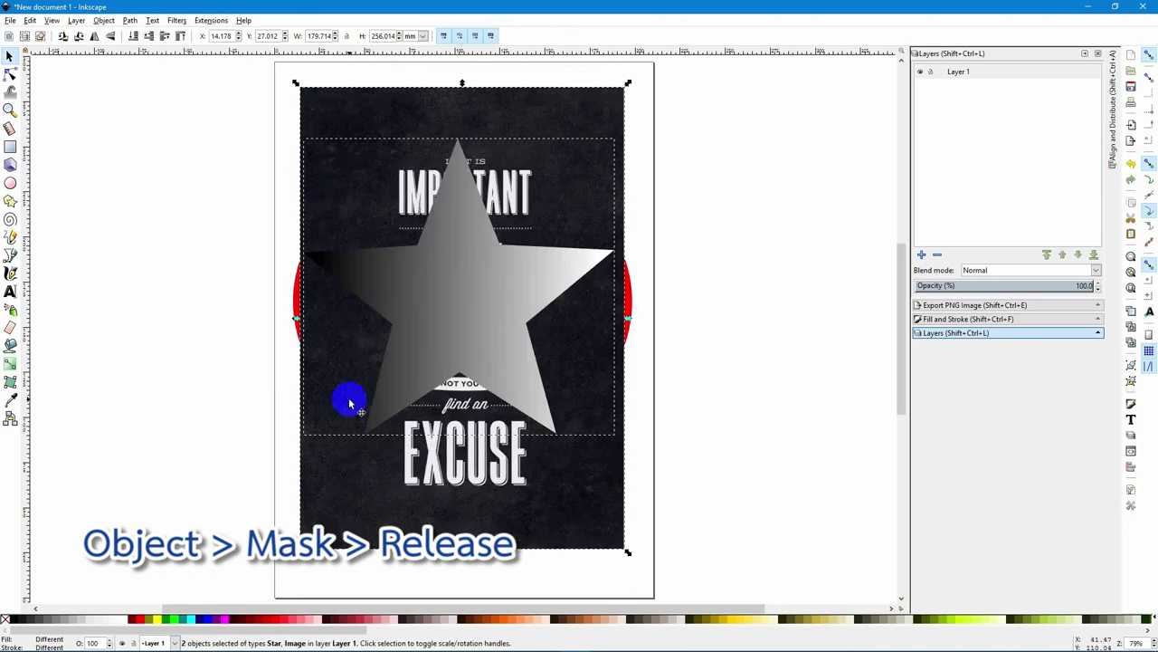